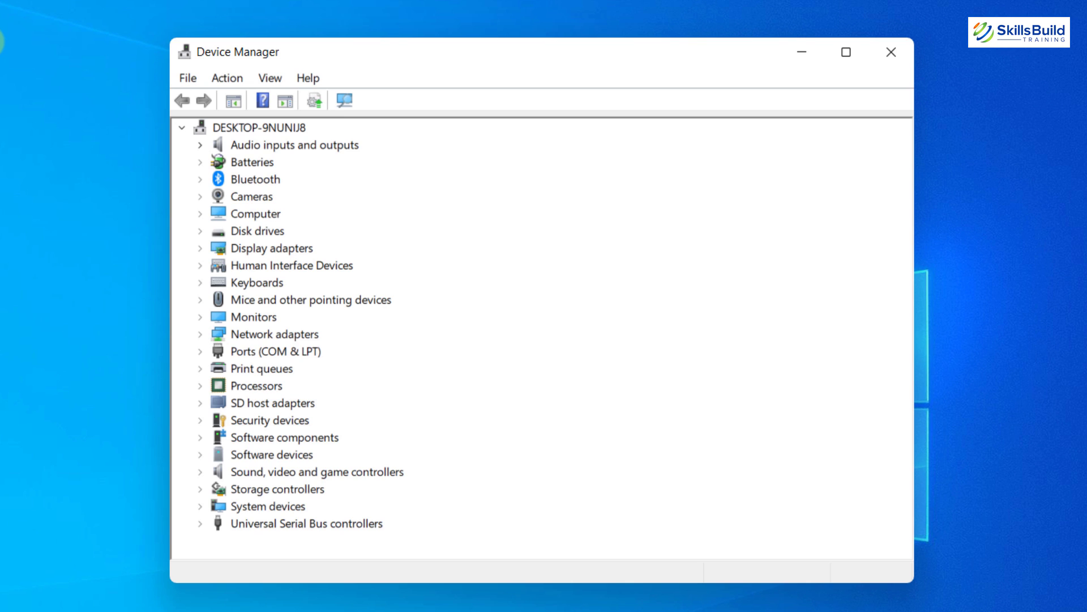
# - Inspect the audio devices, the Samson microphone's driver options and the monitors in Device Manager, and close it
pyautogui.click(199, 145)
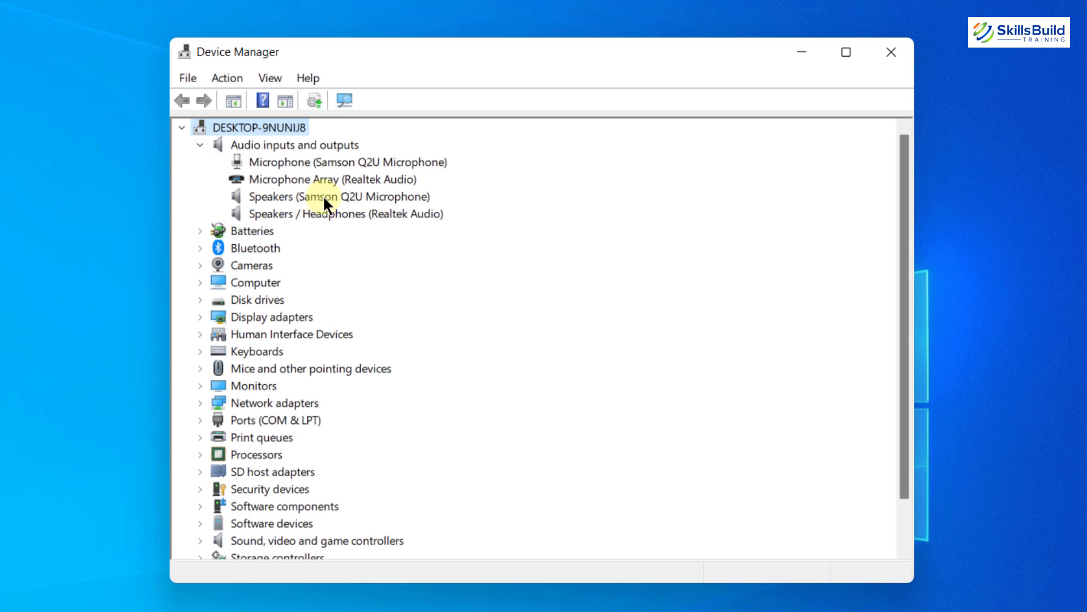
pyautogui.rightClick(311, 162)
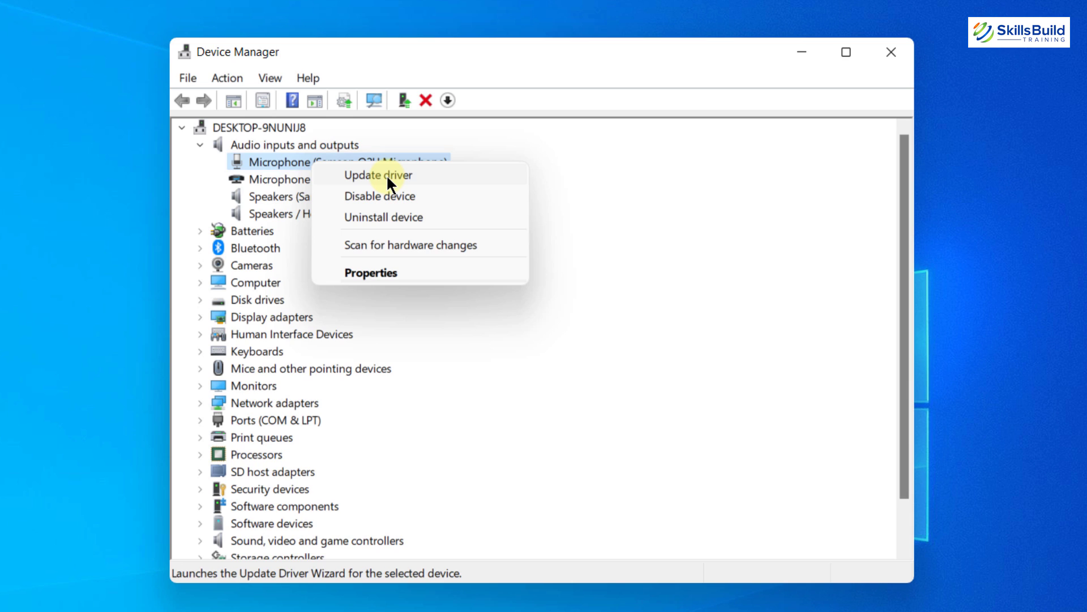
pyautogui.click(200, 144)
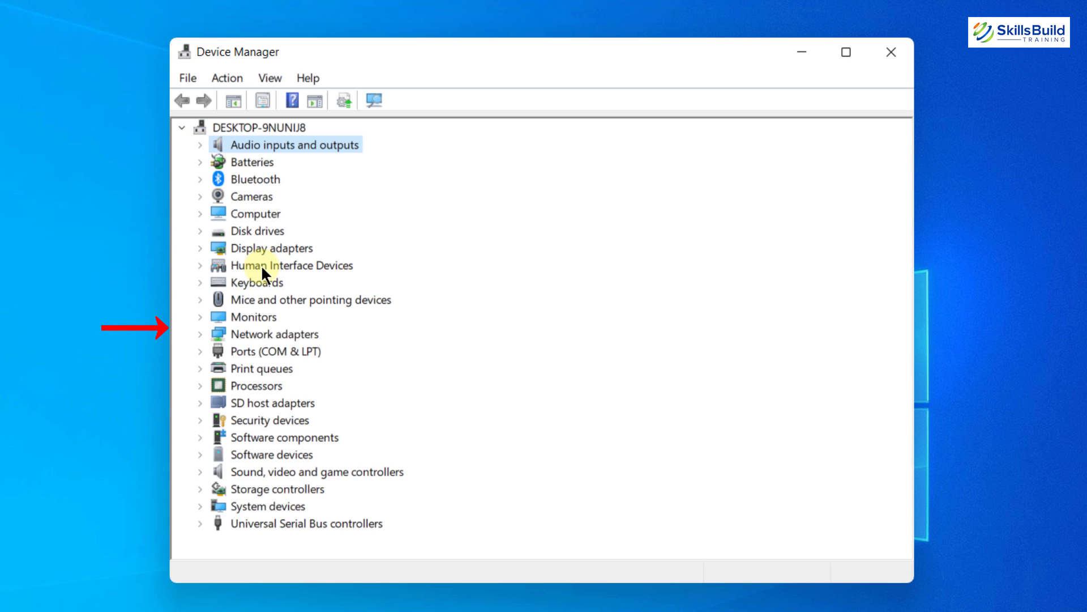
pyautogui.click(200, 317)
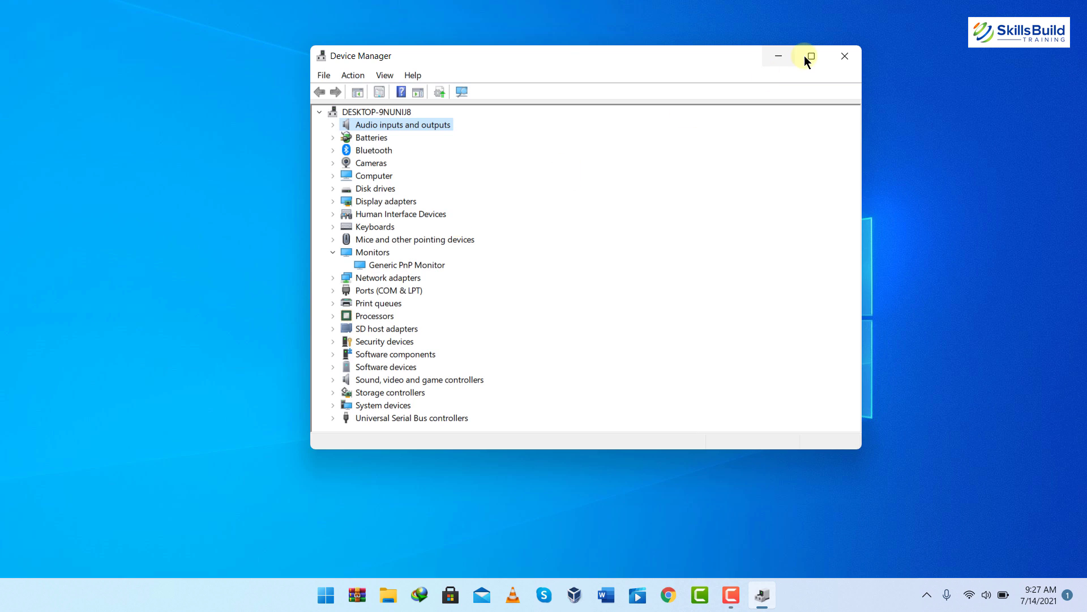
pyautogui.click(845, 56)
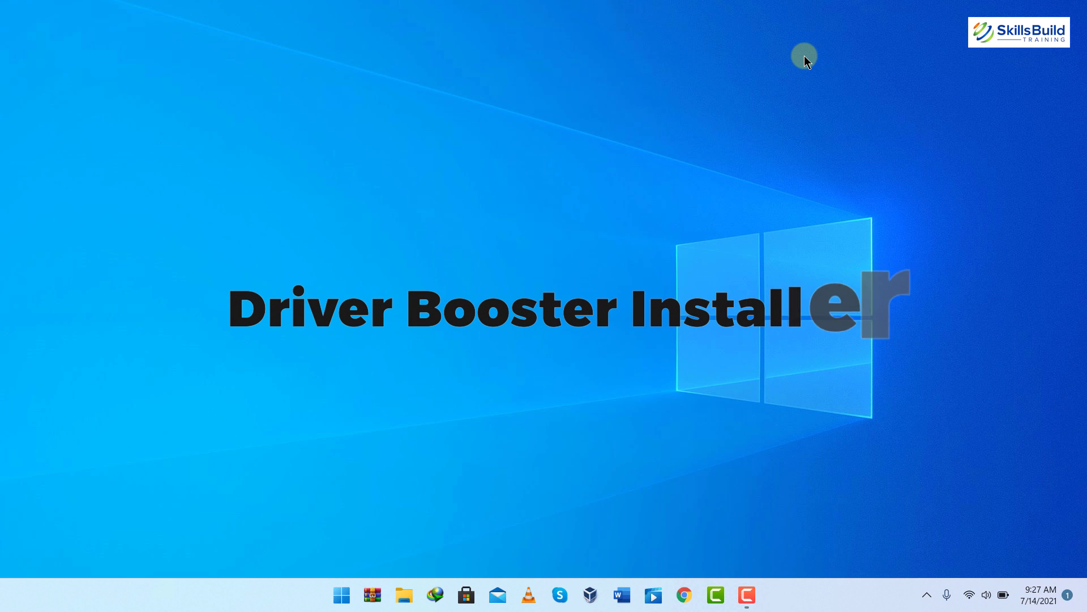
# - In Chrome, search the web for "driver booster installer" and open IObit's Driver Booster download page
pyautogui.click(684, 595)
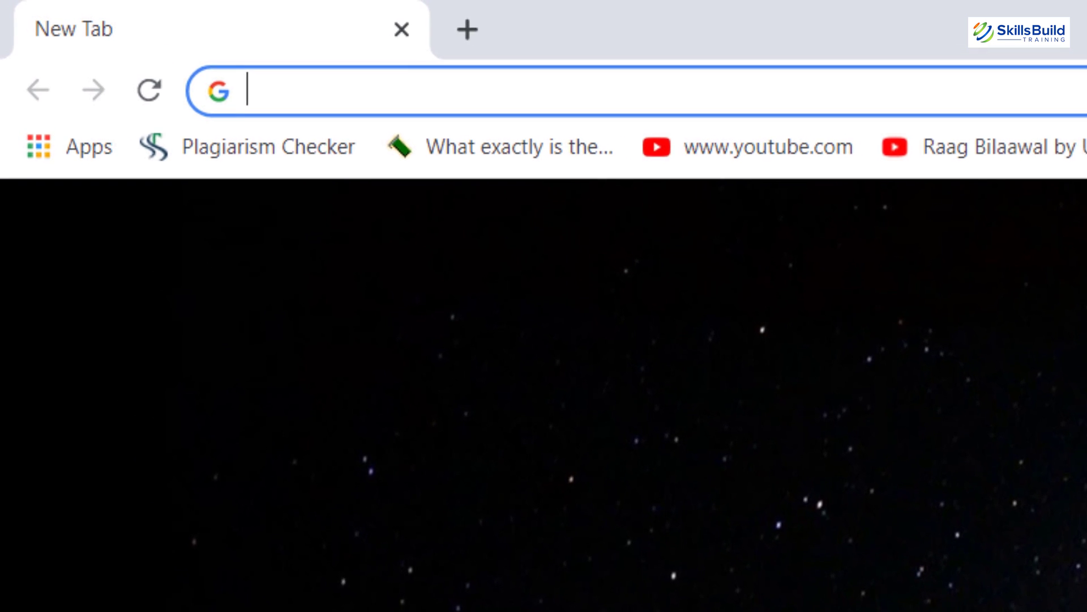
pyautogui.write('driver b')
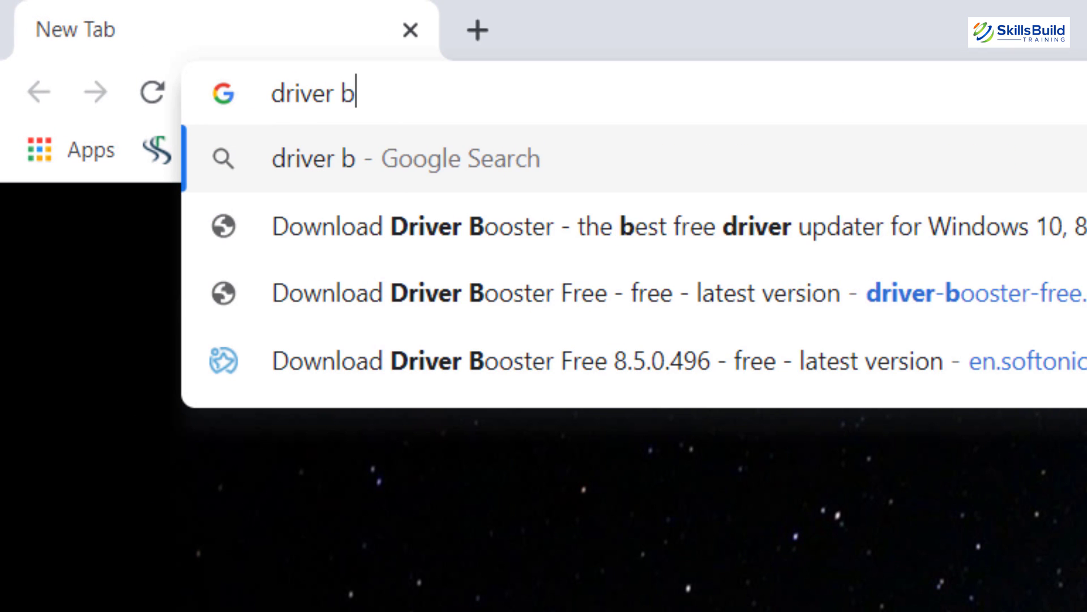
pyautogui.write('ooster insta')
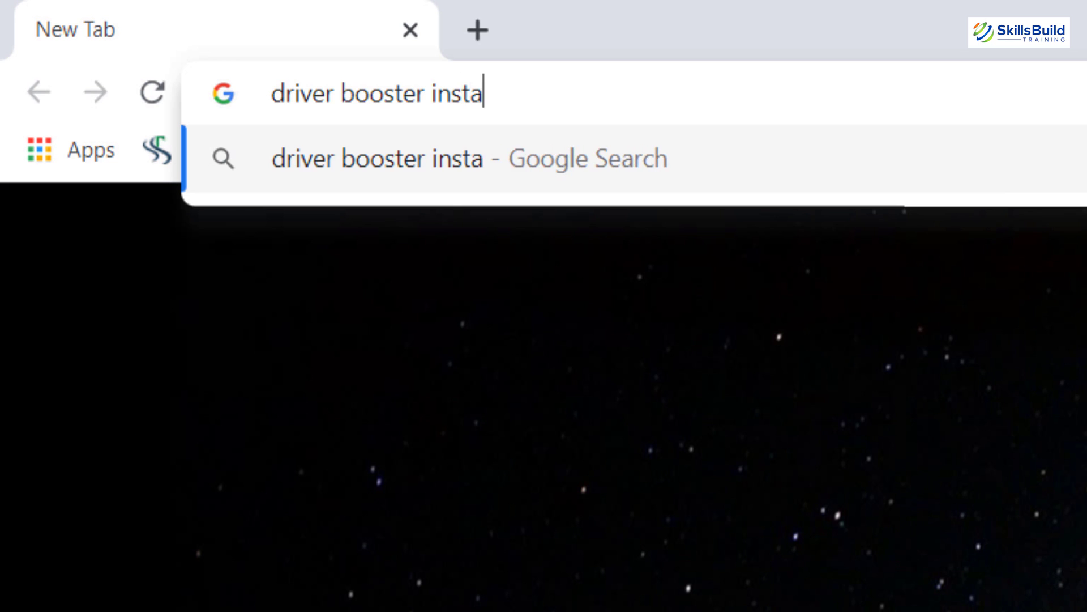
pyautogui.write('ller')
pyautogui.press('Return')
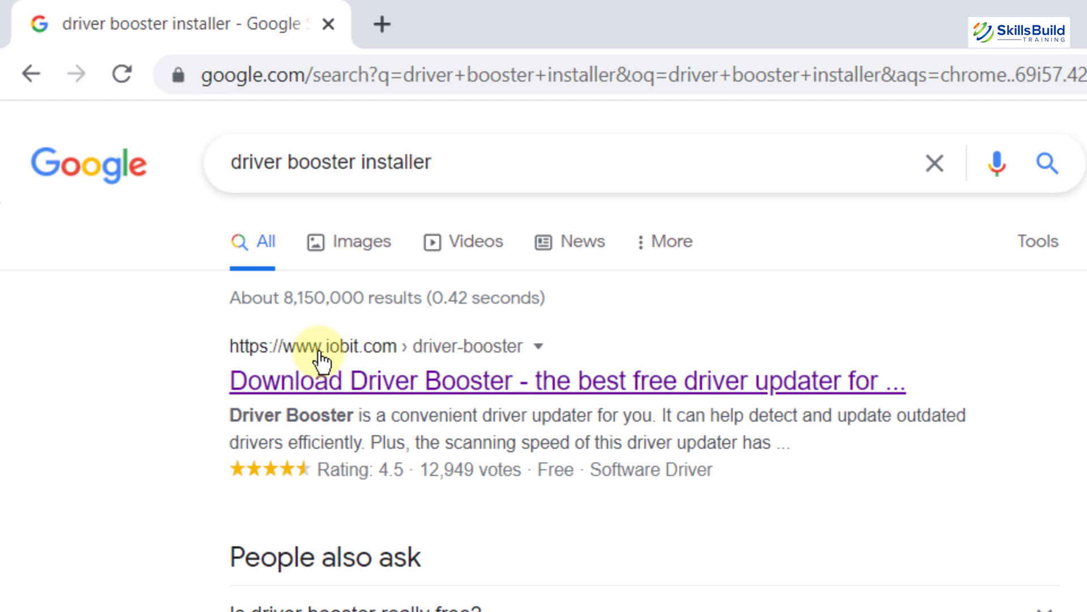
pyautogui.click(378, 382)
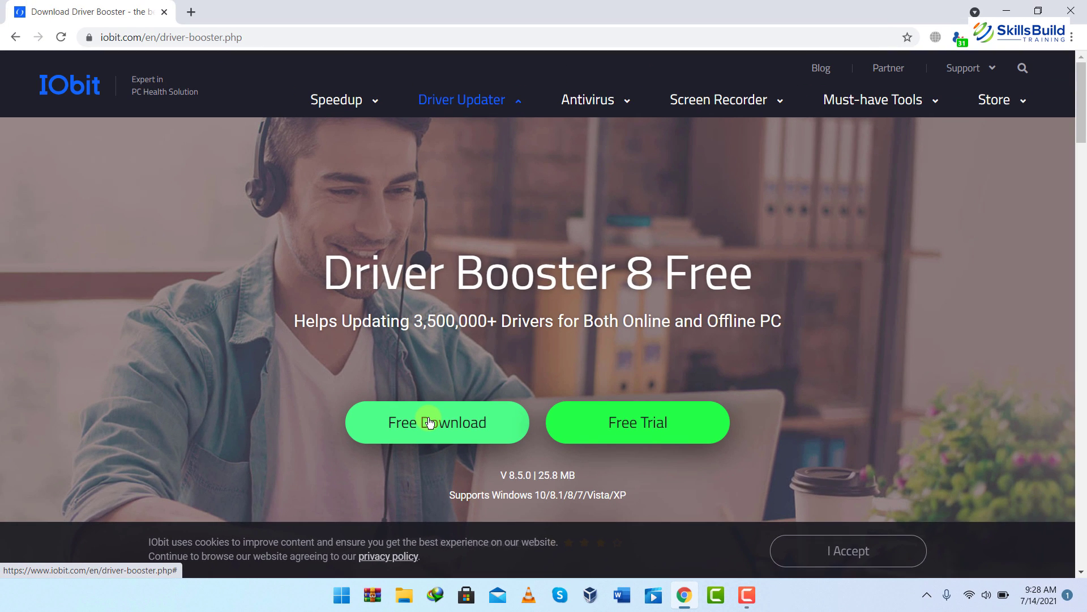
# - Launch the installed Driver Booster 8 and start a scan for driver updates
pyautogui.press('super')
pyautogui.write('driver')
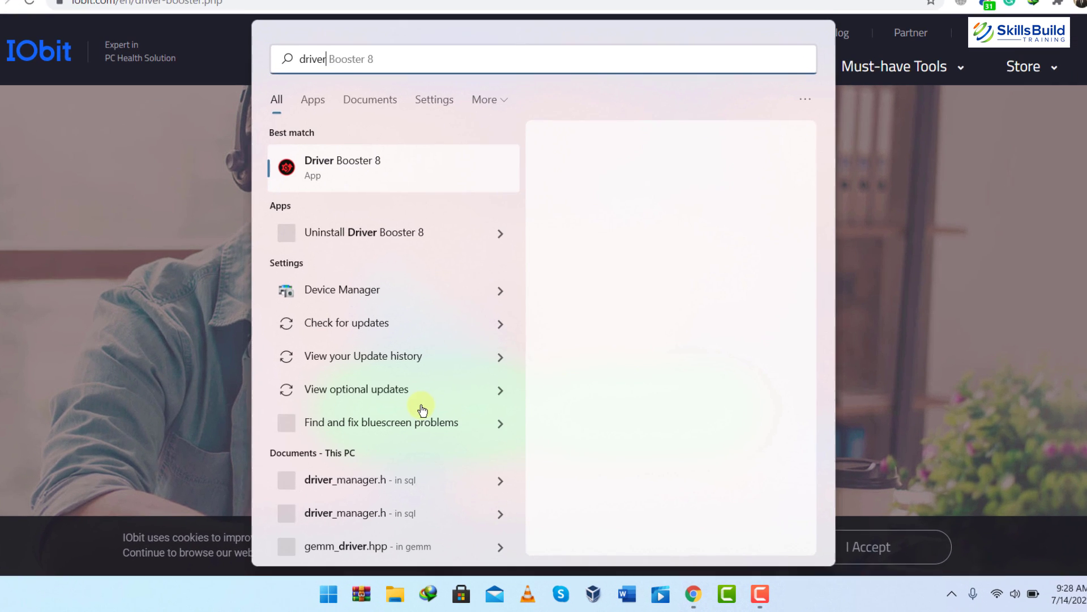
pyautogui.click(302, 153)
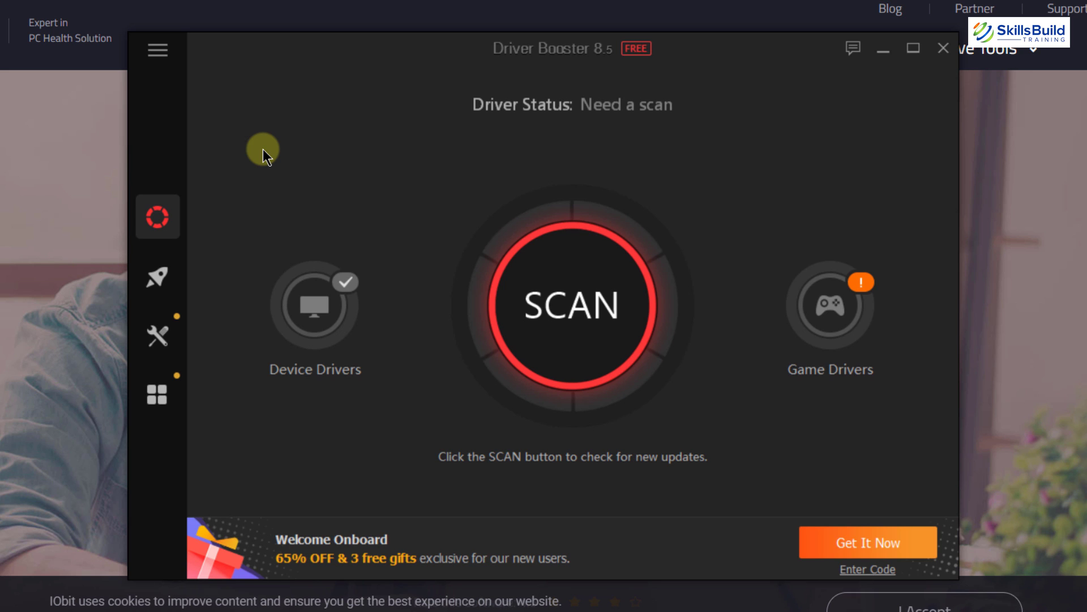
pyautogui.click(567, 291)
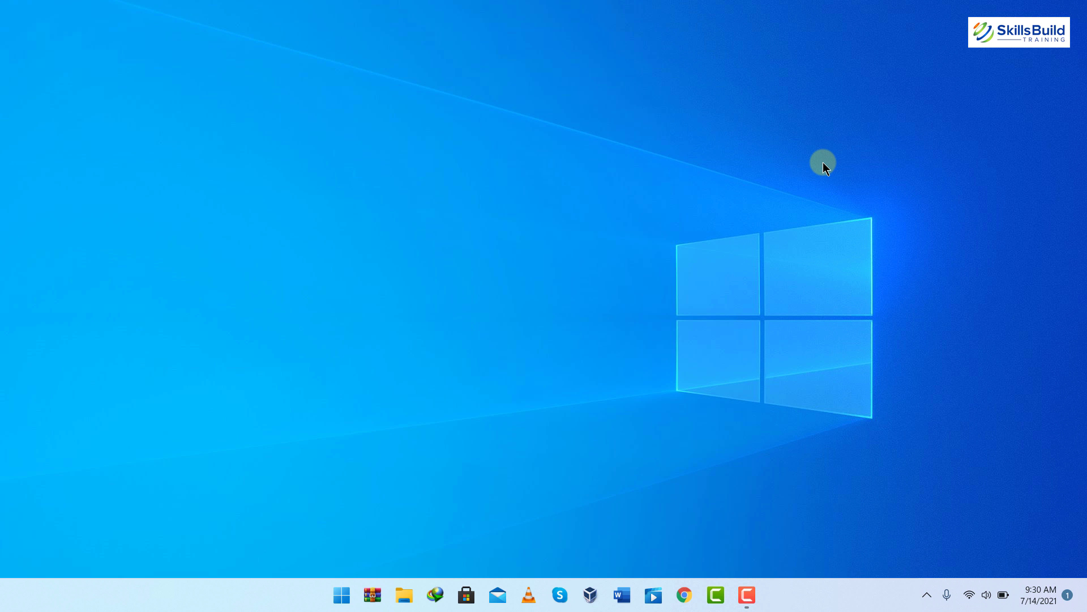
# - Open Windows Update in the Settings app and pause updates for 1 week
pyautogui.press('super')
pyautogui.write('setti')
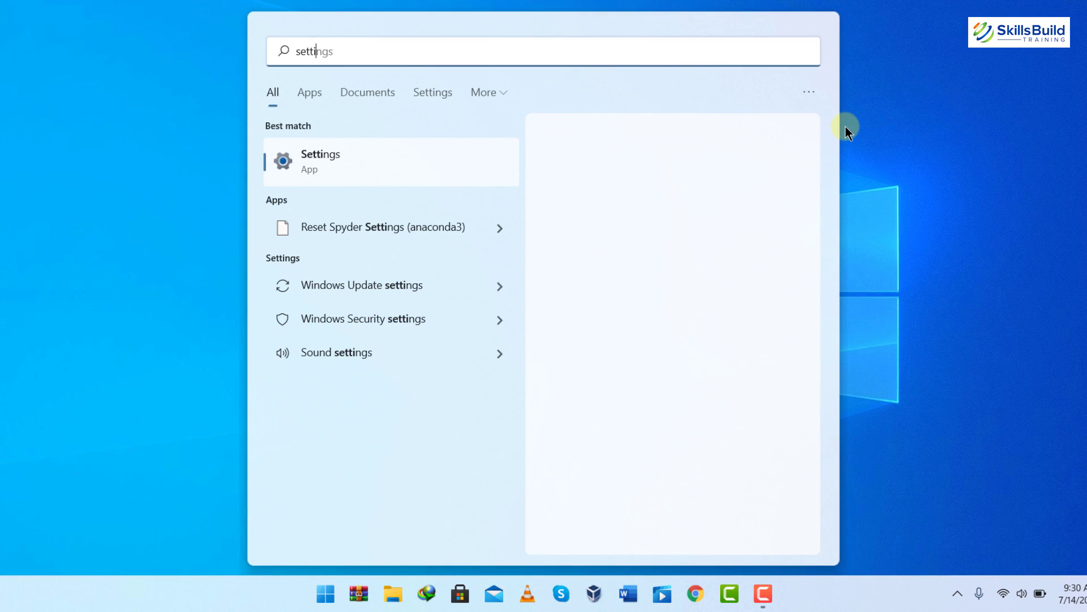
pyautogui.press('Return')
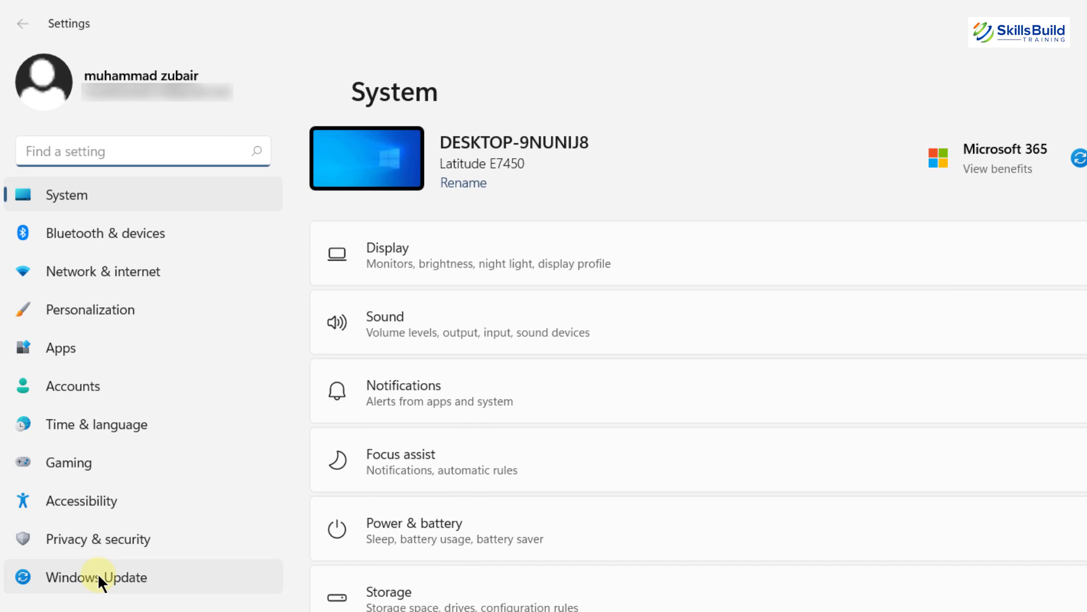
pyautogui.click(98, 575)
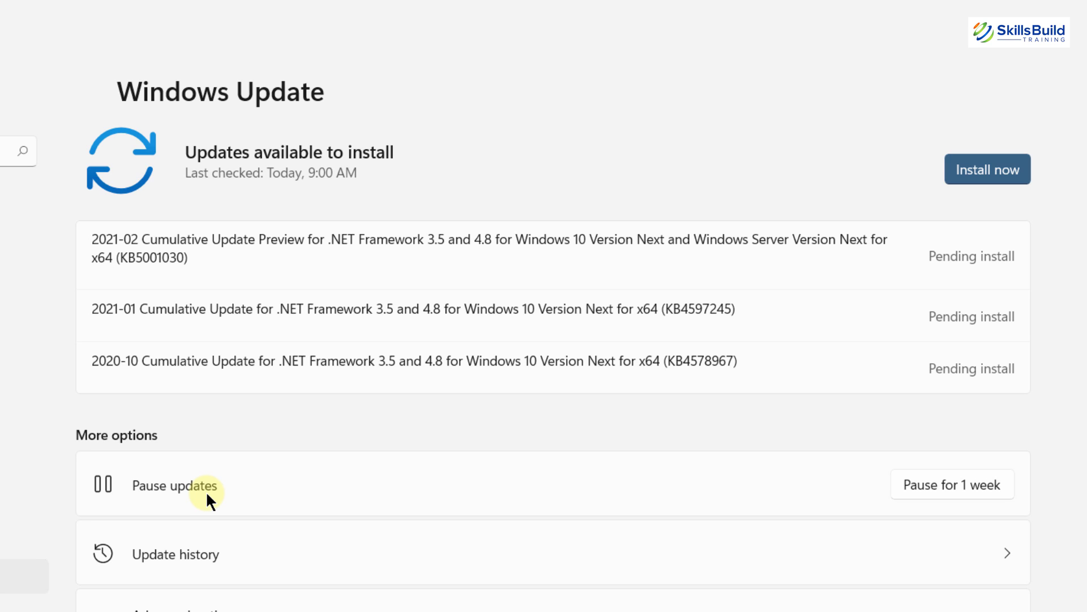
pyautogui.click(965, 480)
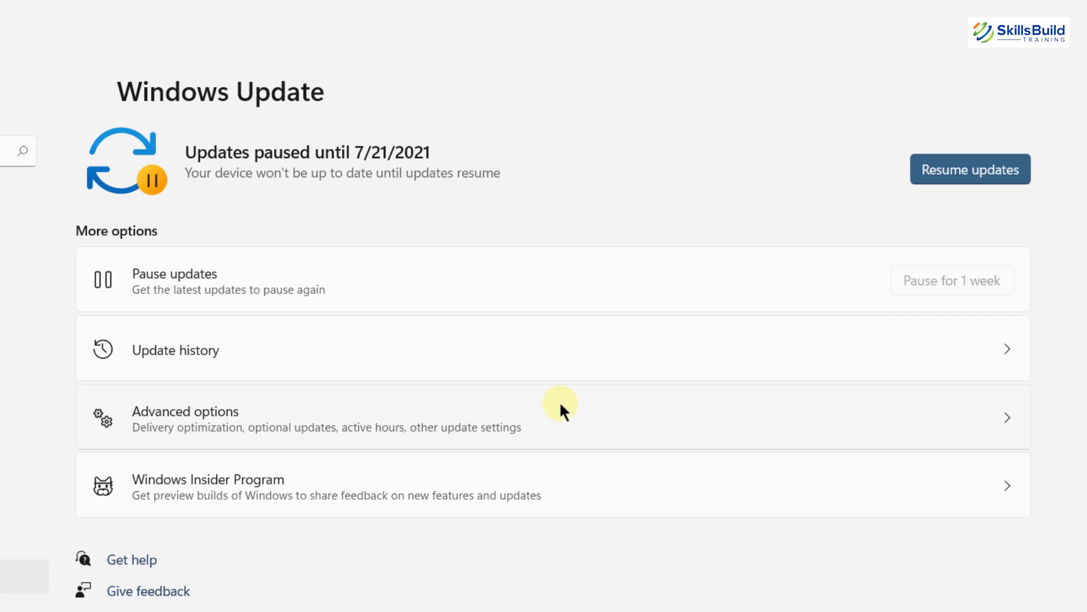
# - Review the advanced options of Windows Update, including the additional options, and close Settings
pyautogui.click(487, 423)
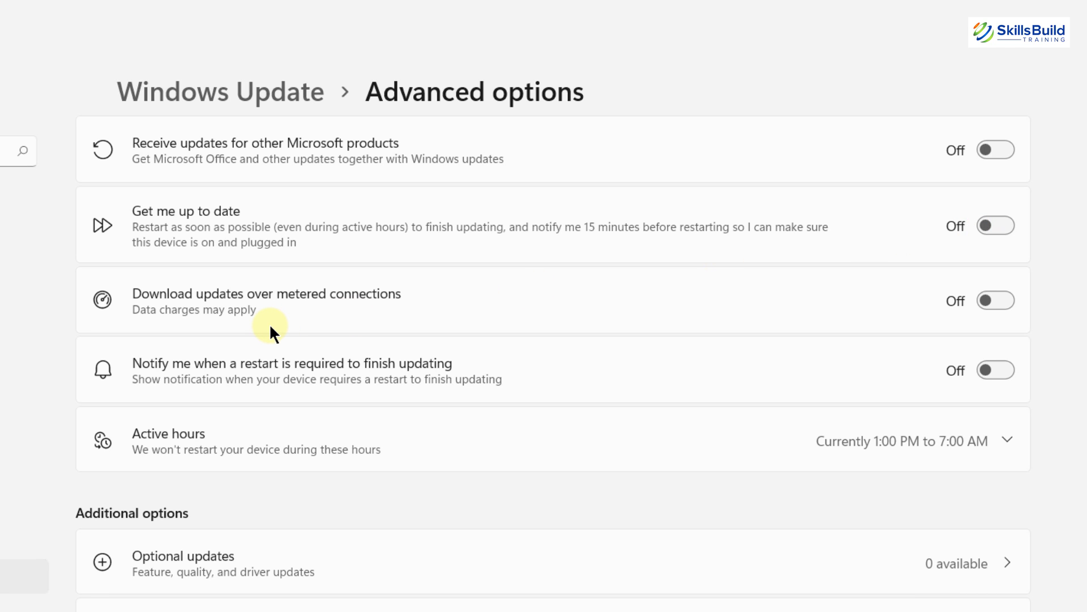
pyautogui.scroll(-3, 269, 403)
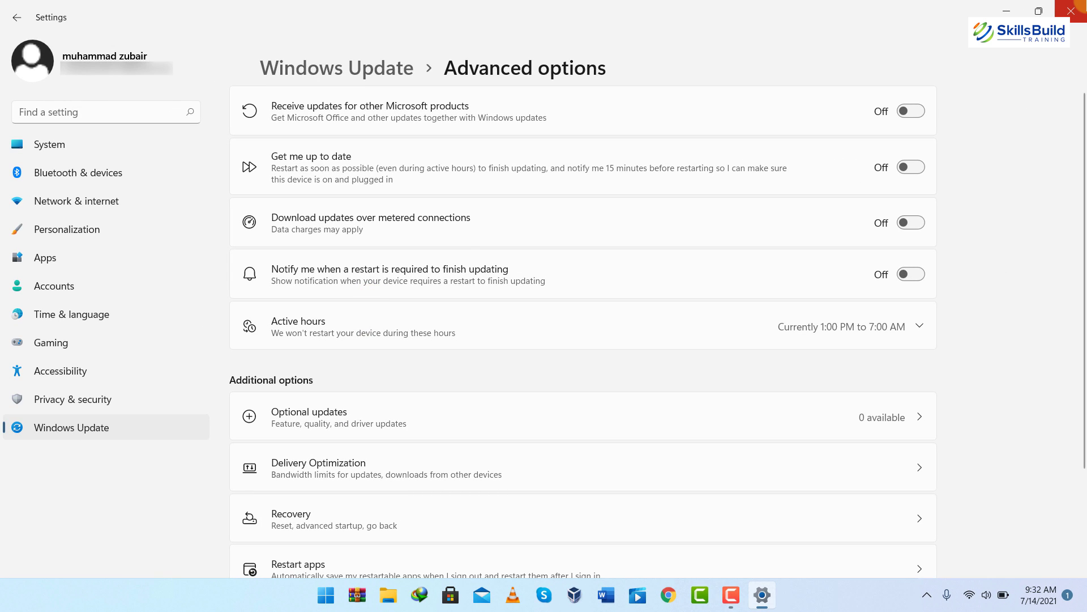
pyautogui.click(1071, 10)
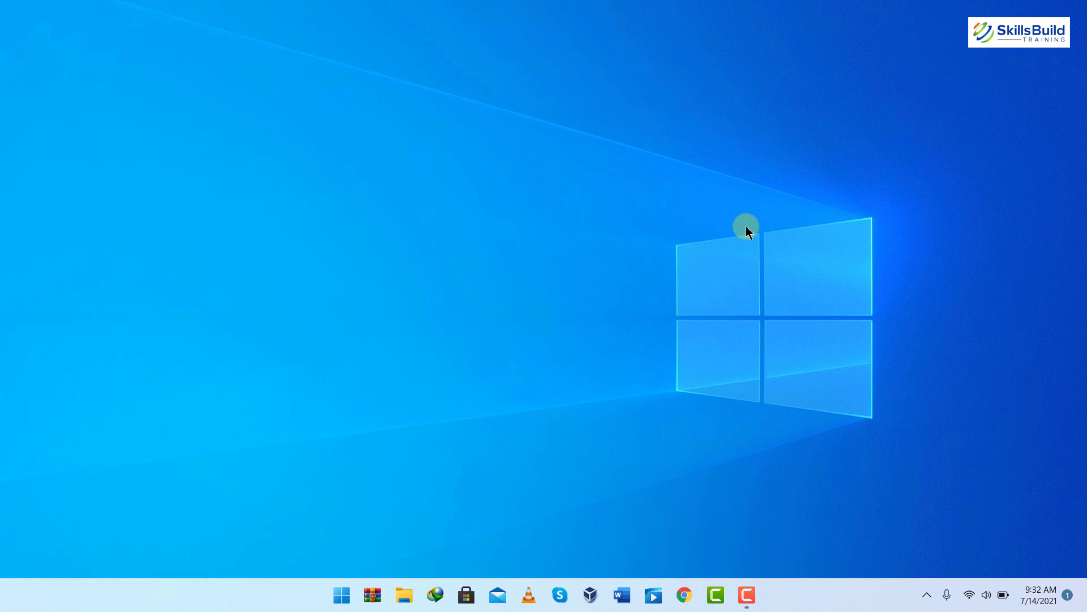
# - In Chrome, search the web for "filehippo" and open the FileHippo.com home page
pyautogui.click(684, 593)
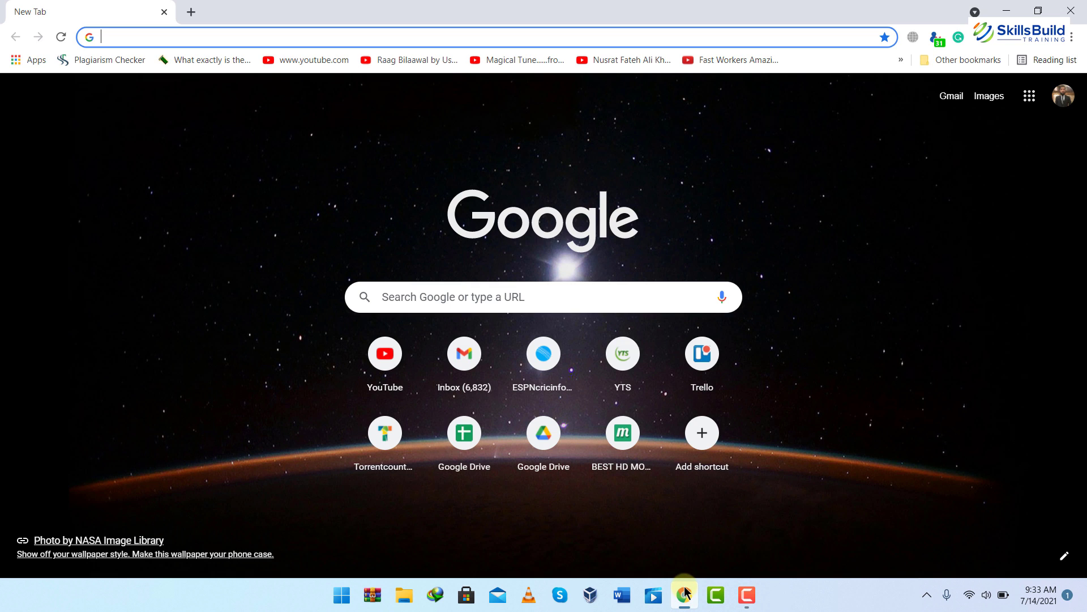
pyautogui.moveTo(686, 592)
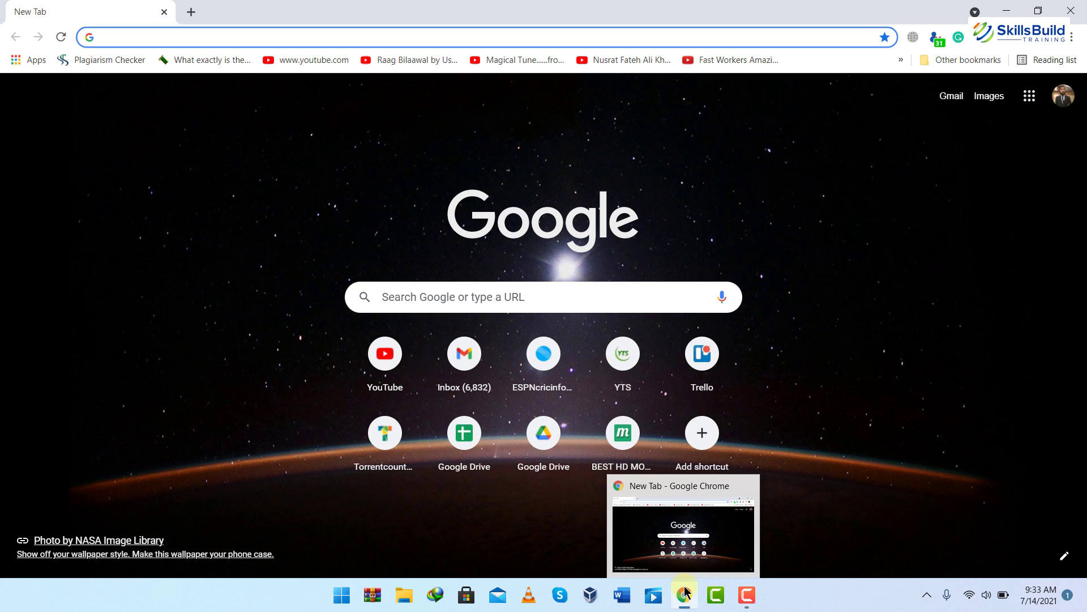
pyautogui.click(532, 38)
pyautogui.write('file')
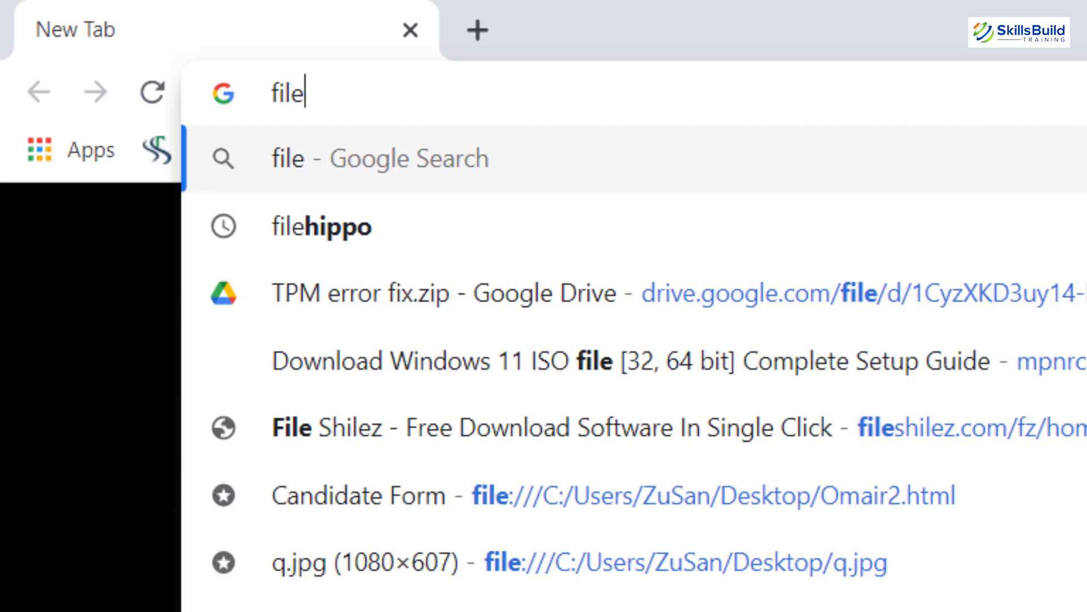
pyautogui.write('hippo')
pyautogui.press('Return')
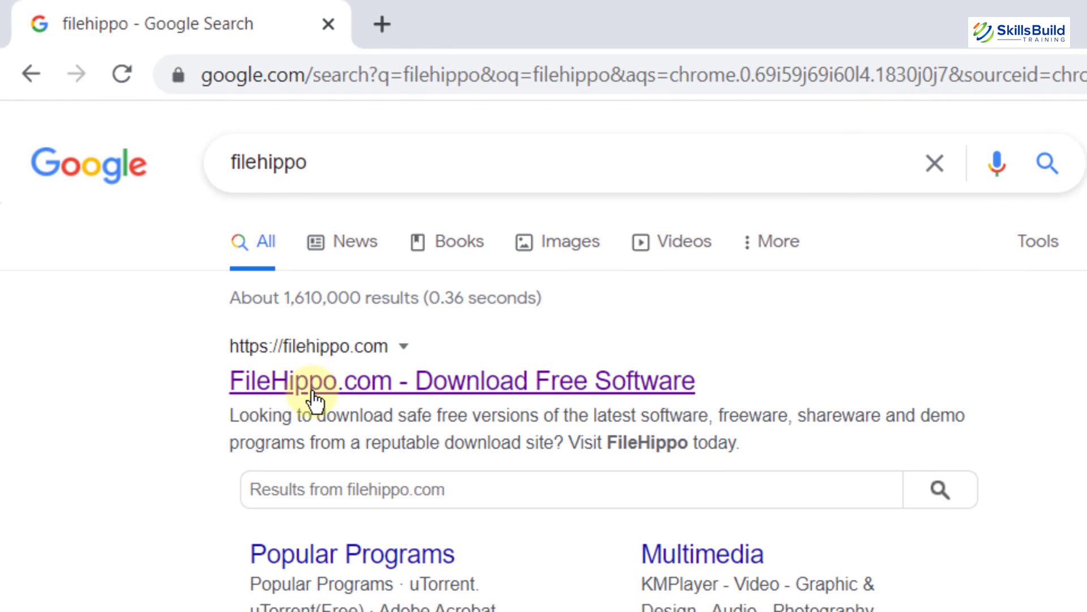
pyautogui.click(312, 393)
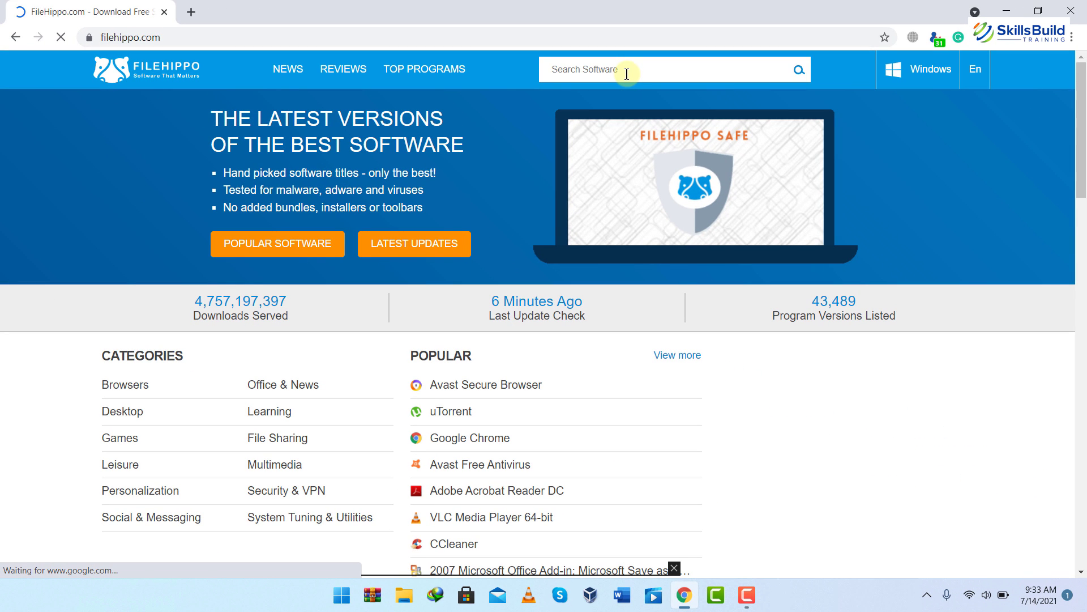
# - Look through FileHippo's categories and popular programs, and search its software library for "vlc"
pyautogui.scroll(-1, 649, 355)
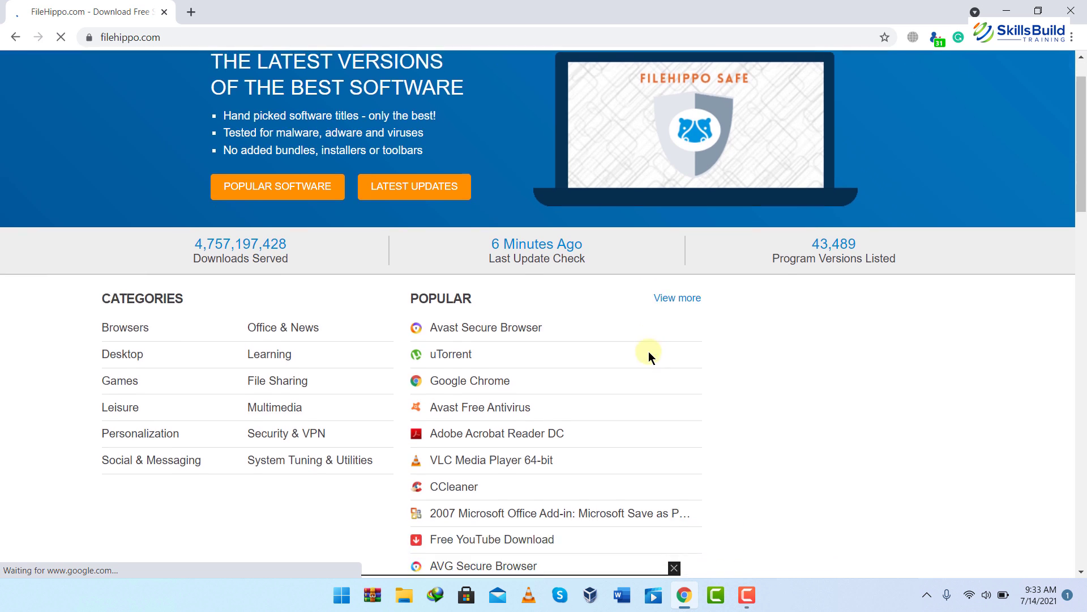
pyautogui.scroll(-2, 649, 355)
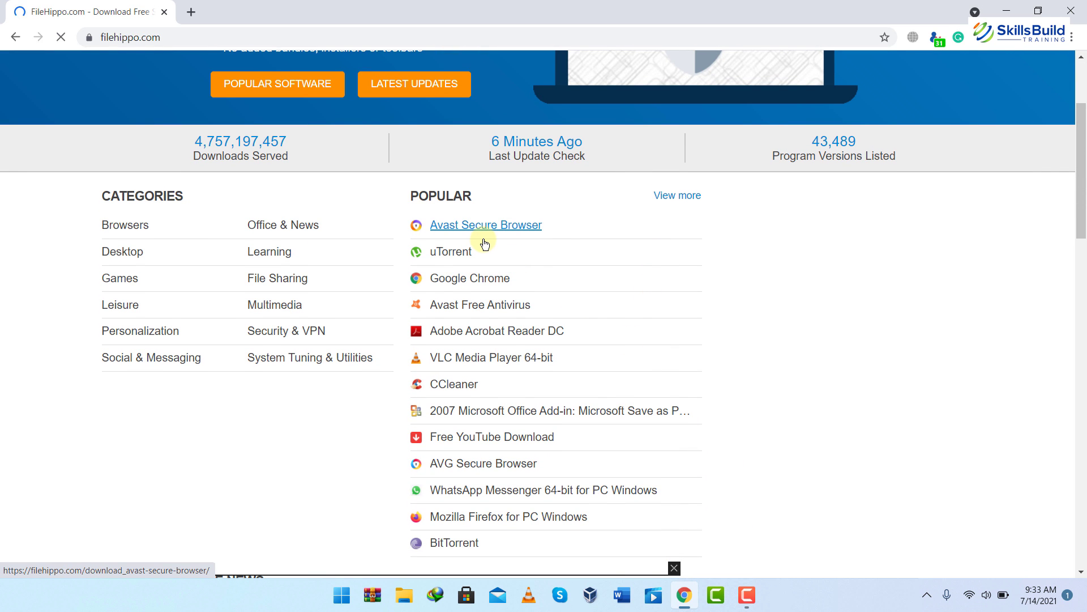
pyautogui.scroll(-1, 485, 243)
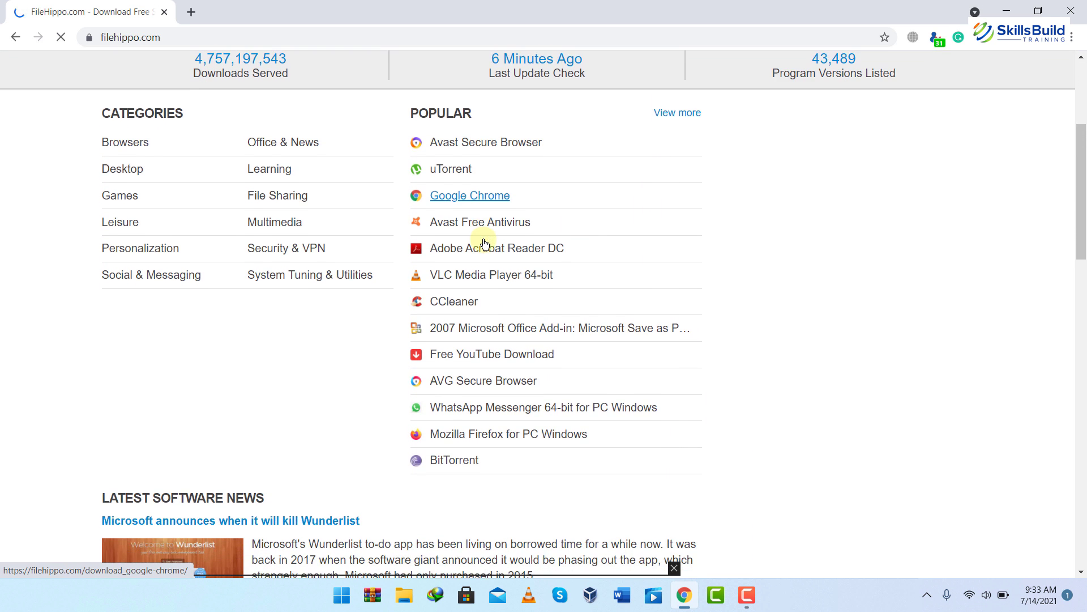
pyautogui.scroll(-4, 485, 243)
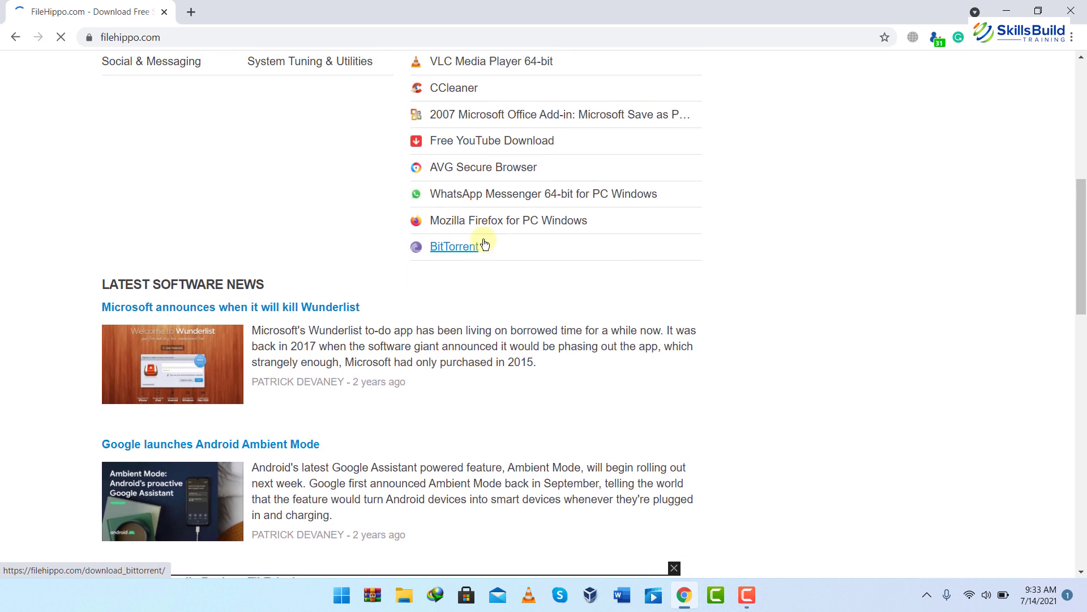
pyautogui.scroll(8, 485, 244)
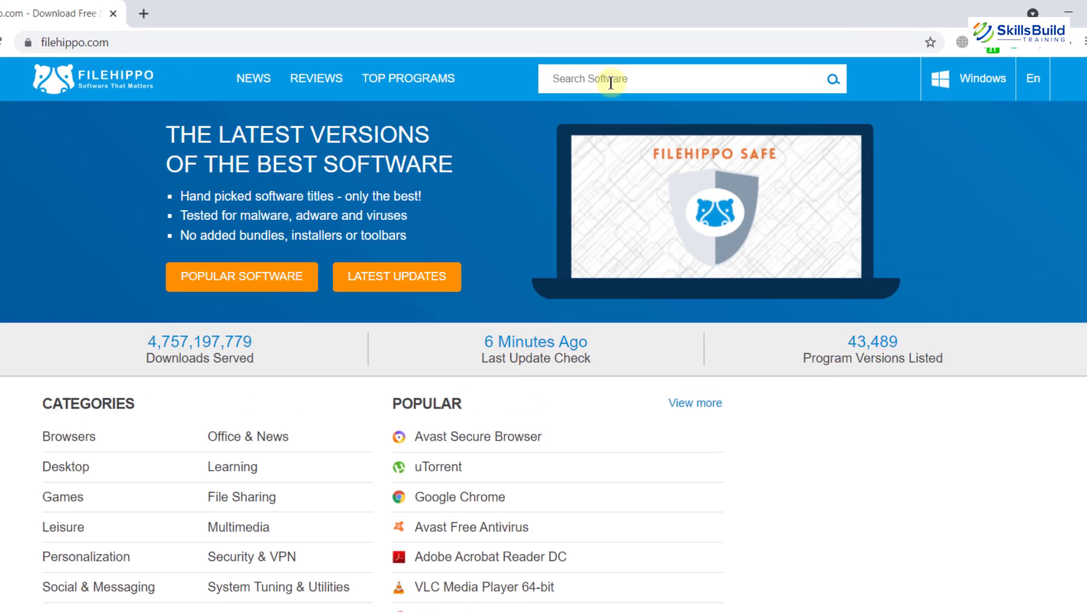
pyautogui.click(603, 73)
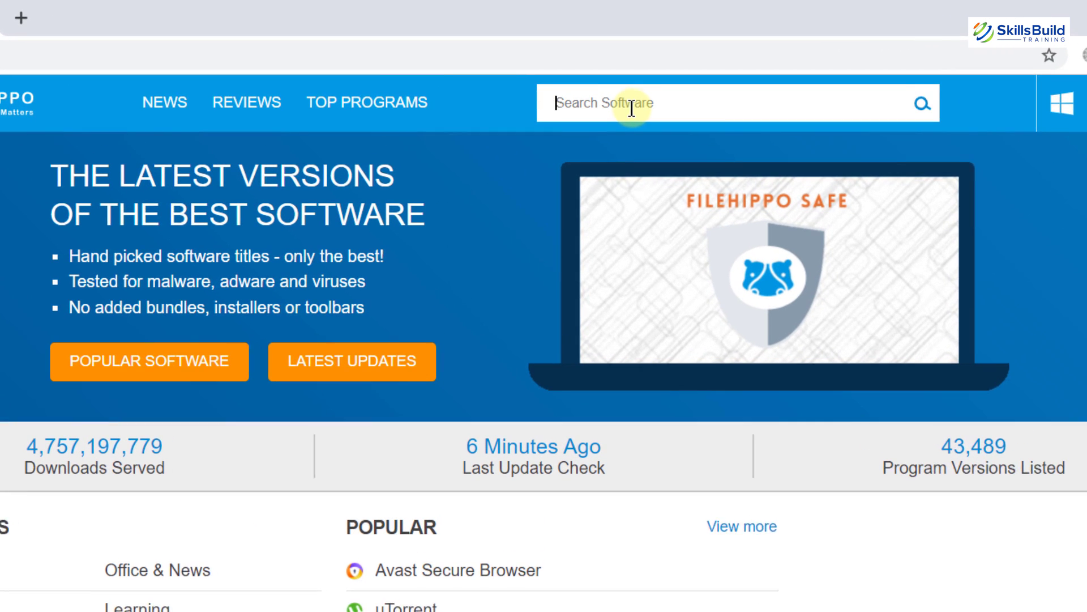
pyautogui.write('vlc')
pyautogui.press('Return')
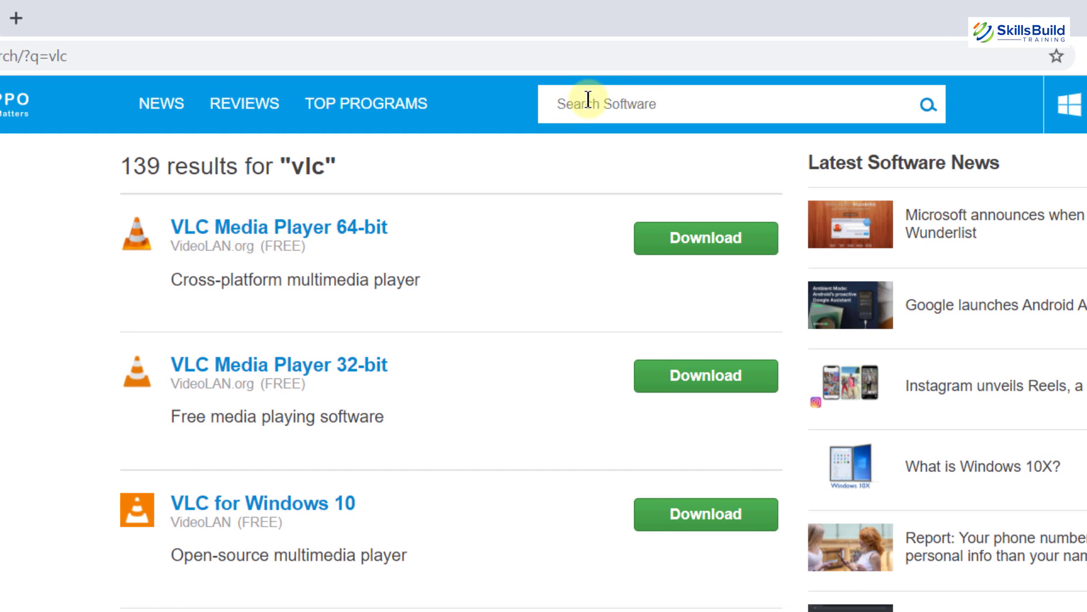
# - Search the FileHippo software library for "winrar"
pyautogui.click(588, 100)
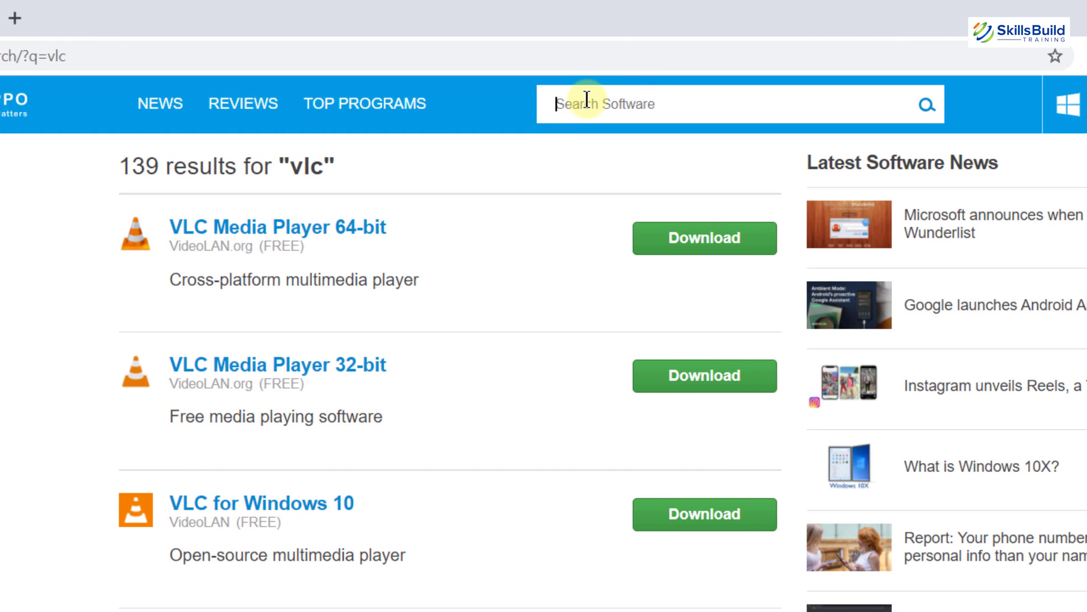
pyautogui.write('winrar')
pyautogui.press('Return')
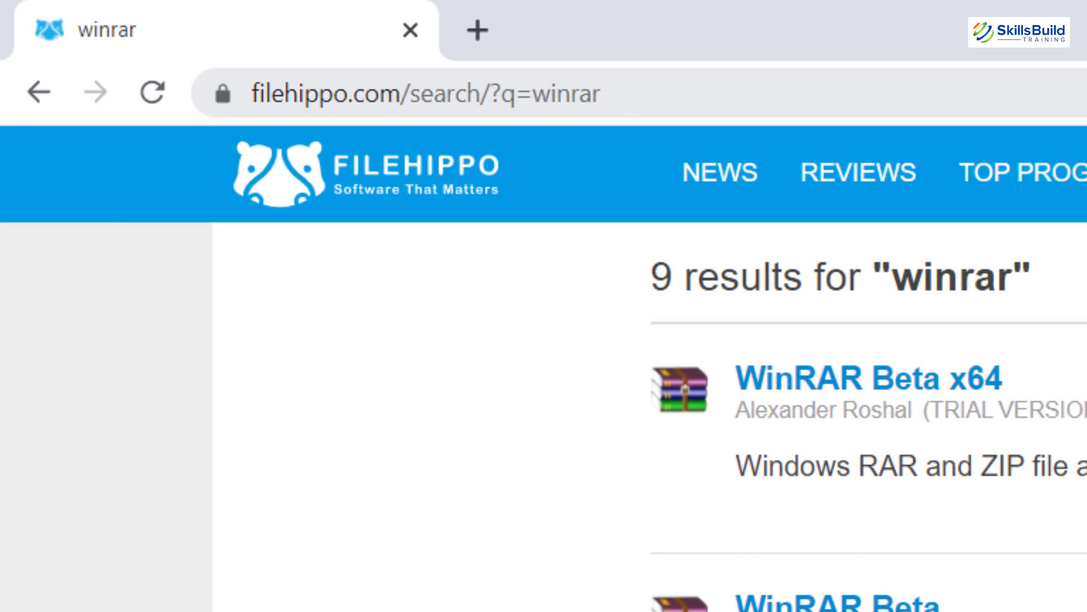
# - Open the ninite.com website in the current browser tab
pyautogui.hotkey('ctrl', 'l')
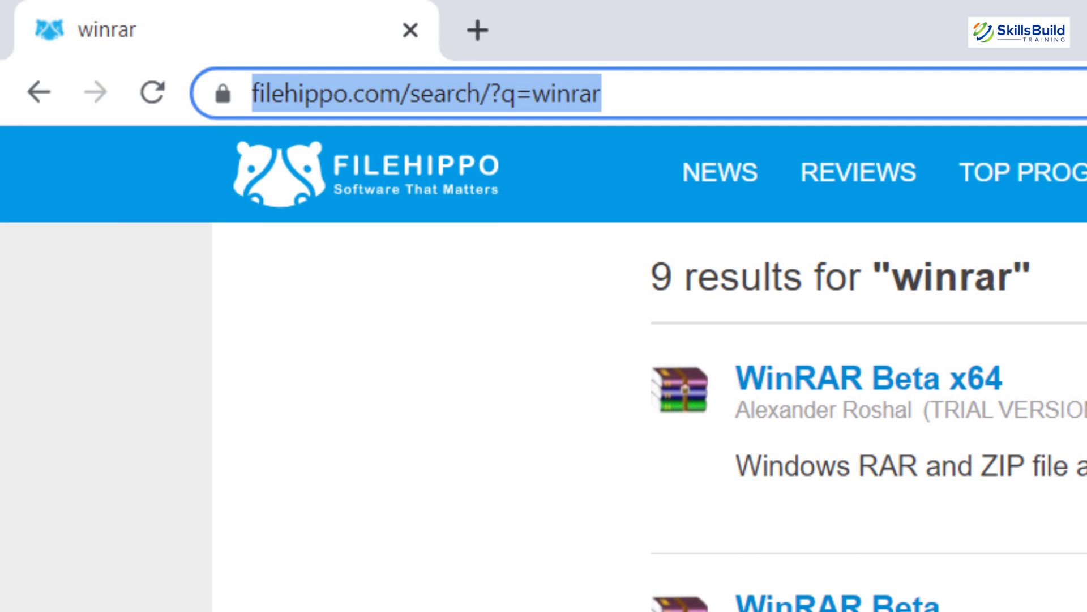
pyautogui.write('ninite.')
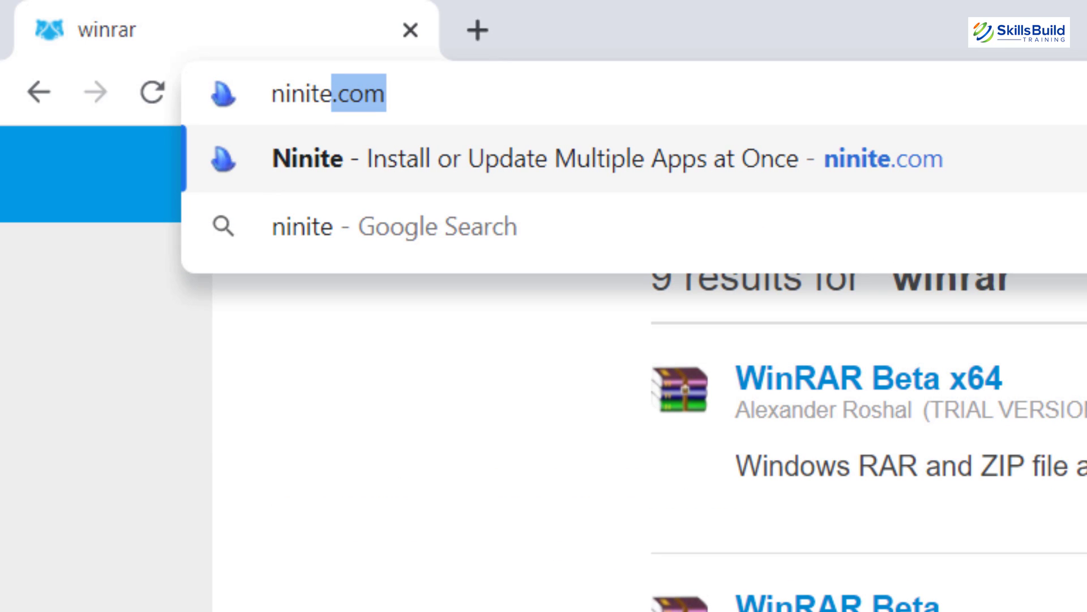
pyautogui.write('com')
pyautogui.press('Return')
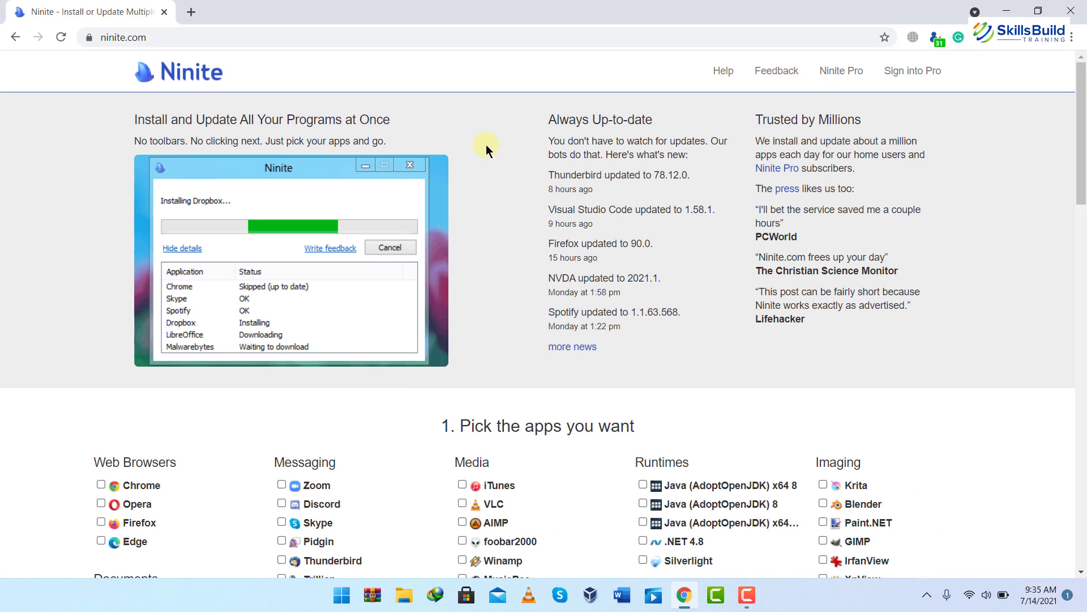
# - Select Firefox, VLC, K-Lite Codecs and Java (AdoptOpenJDK) x64 8 among the apps Ninite offers
pyautogui.scroll(-5, 486, 144)
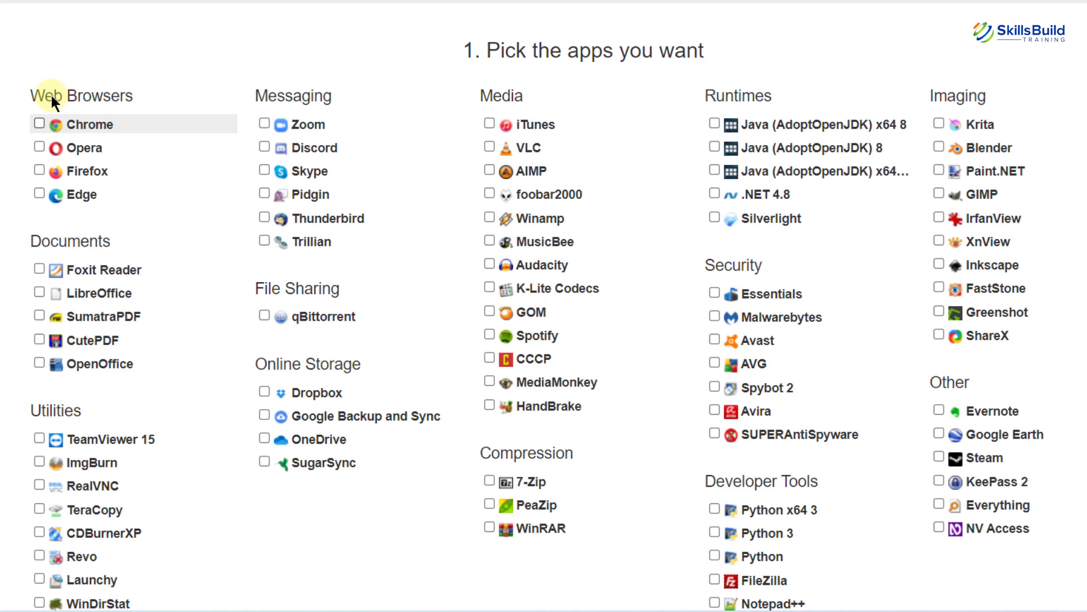
pyautogui.moveTo(51, 95)
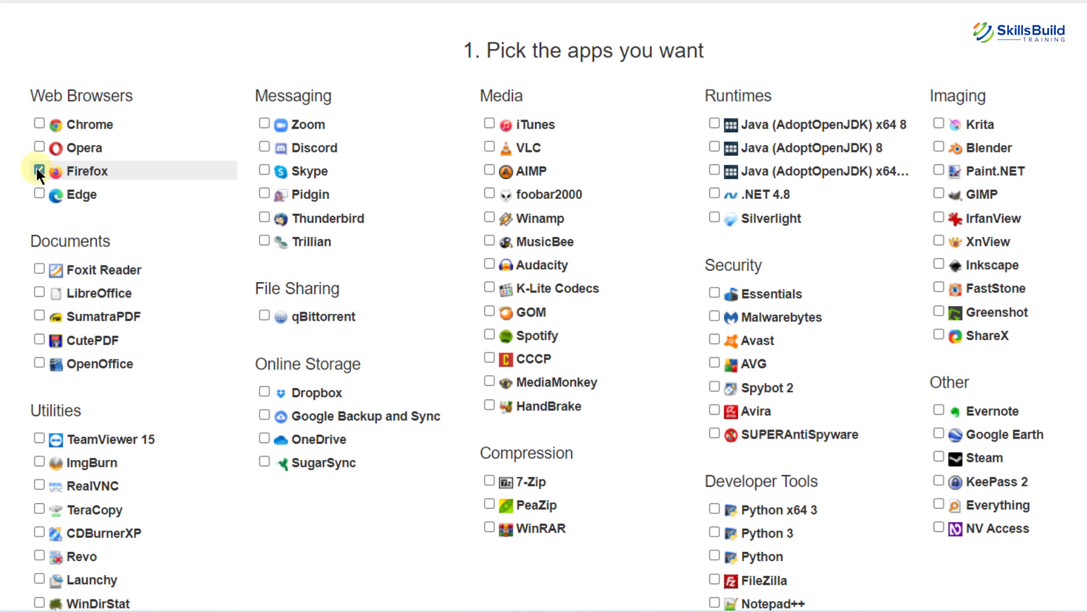
pyautogui.click(488, 149)
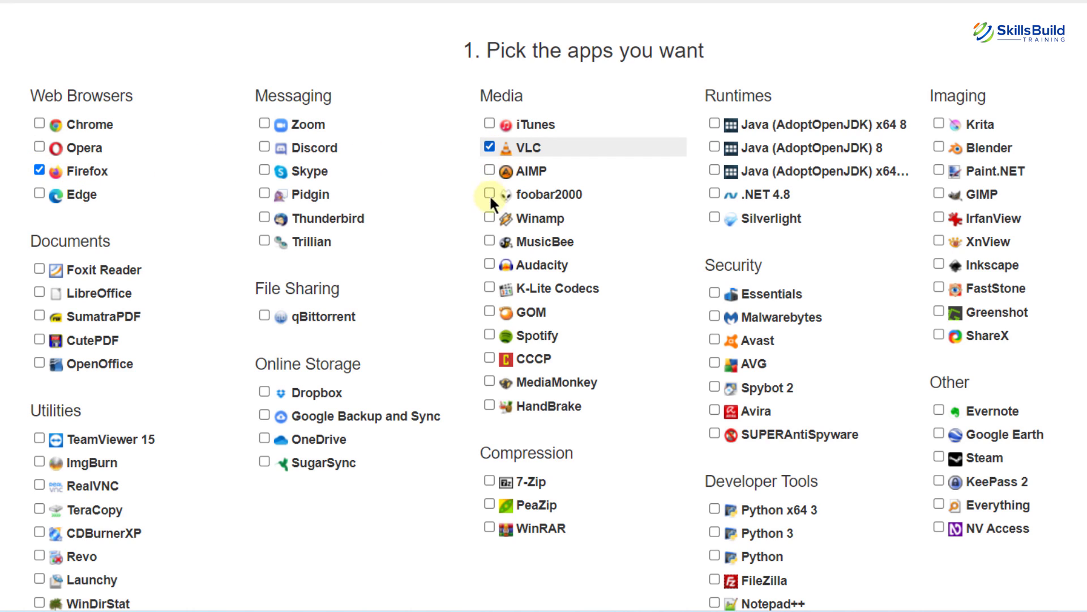
pyautogui.click(490, 287)
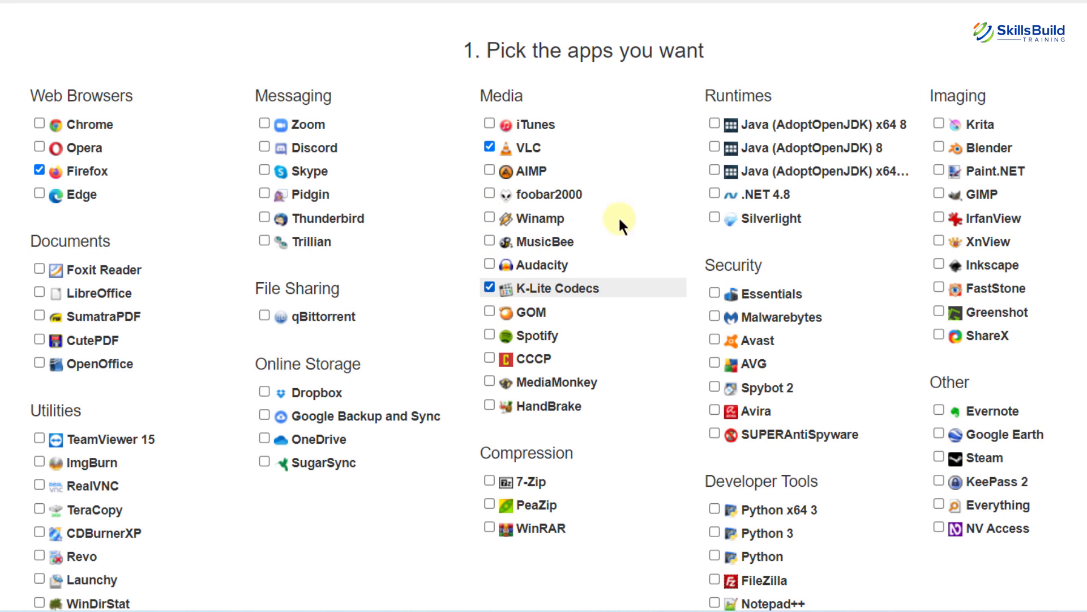
pyautogui.click(714, 123)
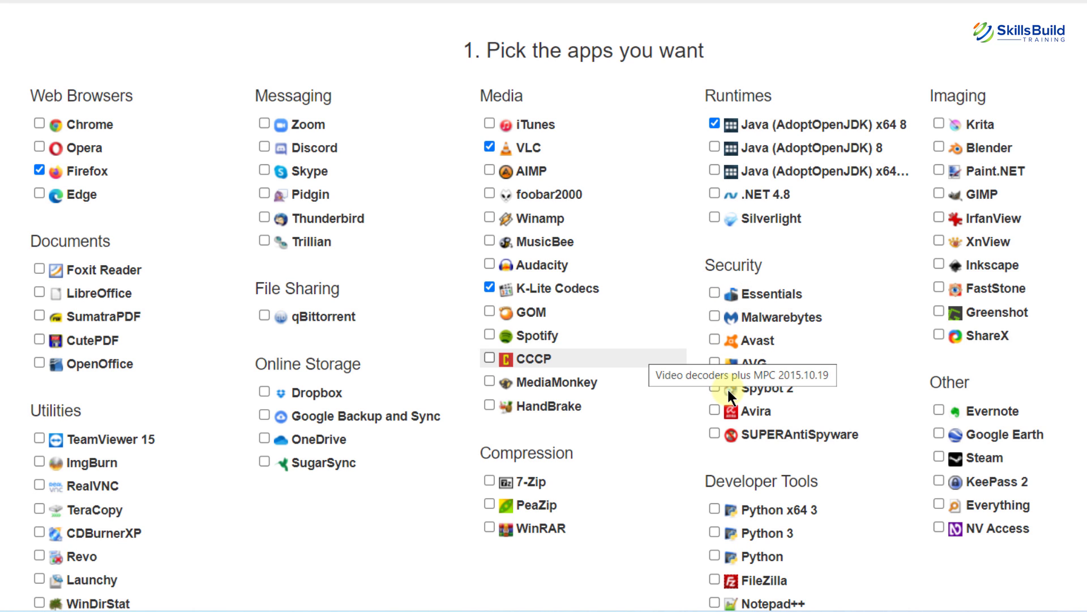
# - Get the custom Ninite installer, download it to the Programs category, and open the downloaded file
pyautogui.scroll(-10, 728, 391)
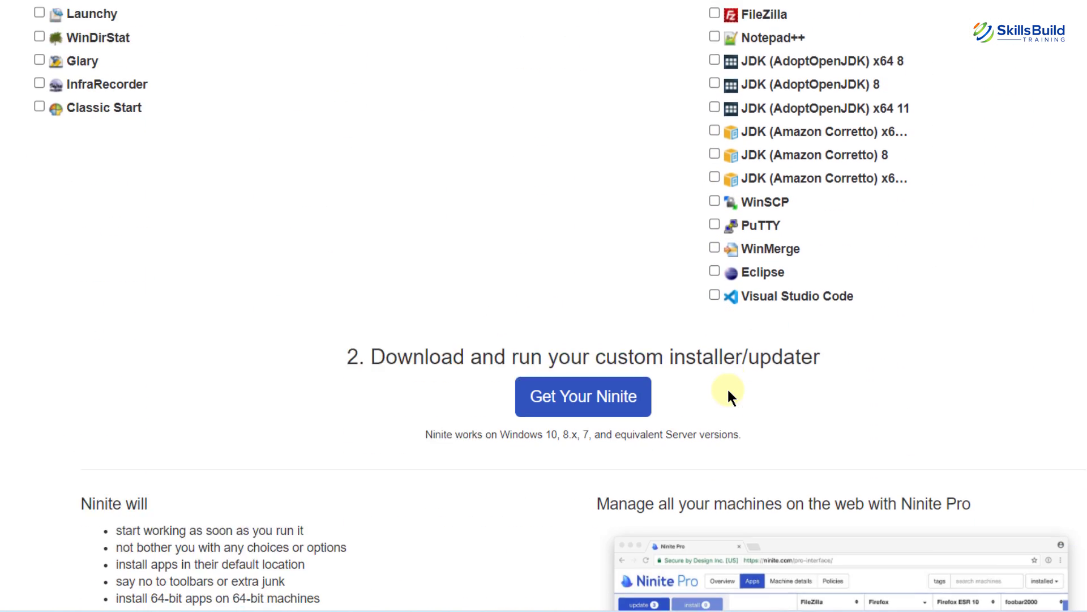
pyautogui.scroll(-2, 729, 392)
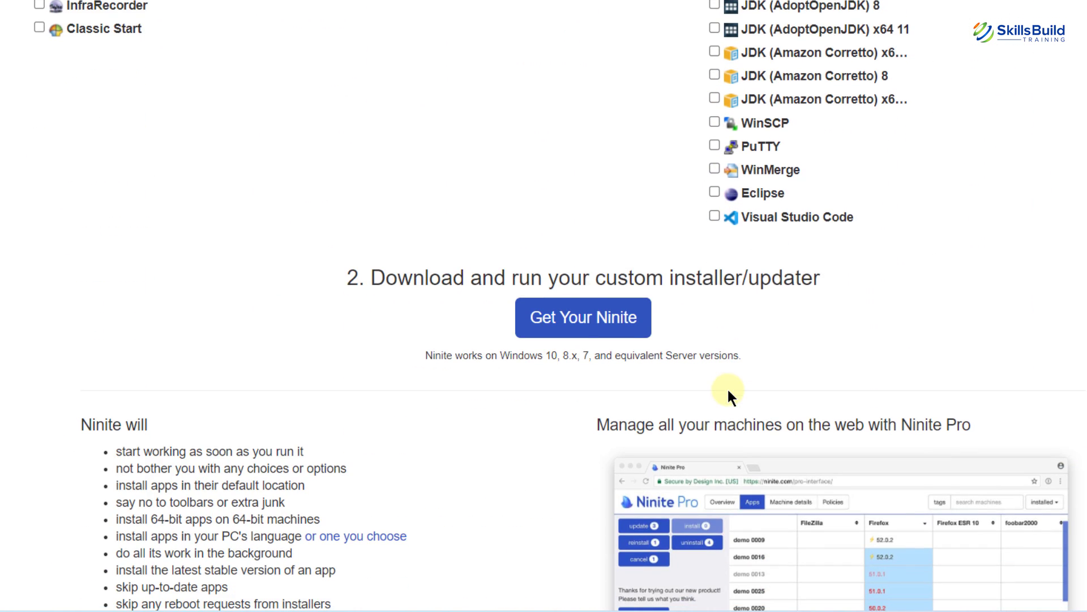
pyautogui.click(601, 330)
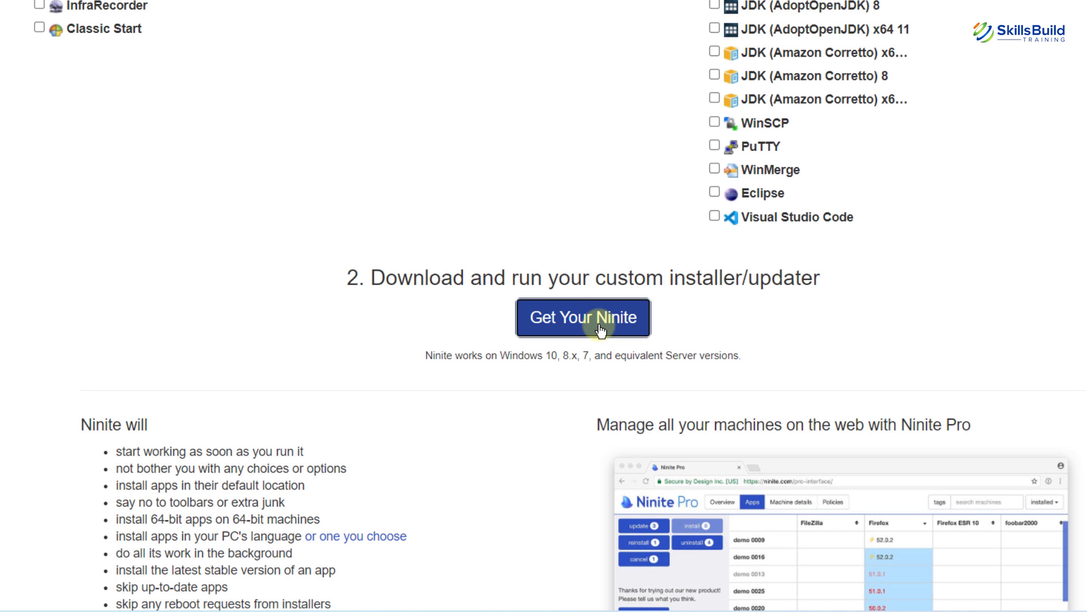
pyautogui.scroll(-2, 549, 348)
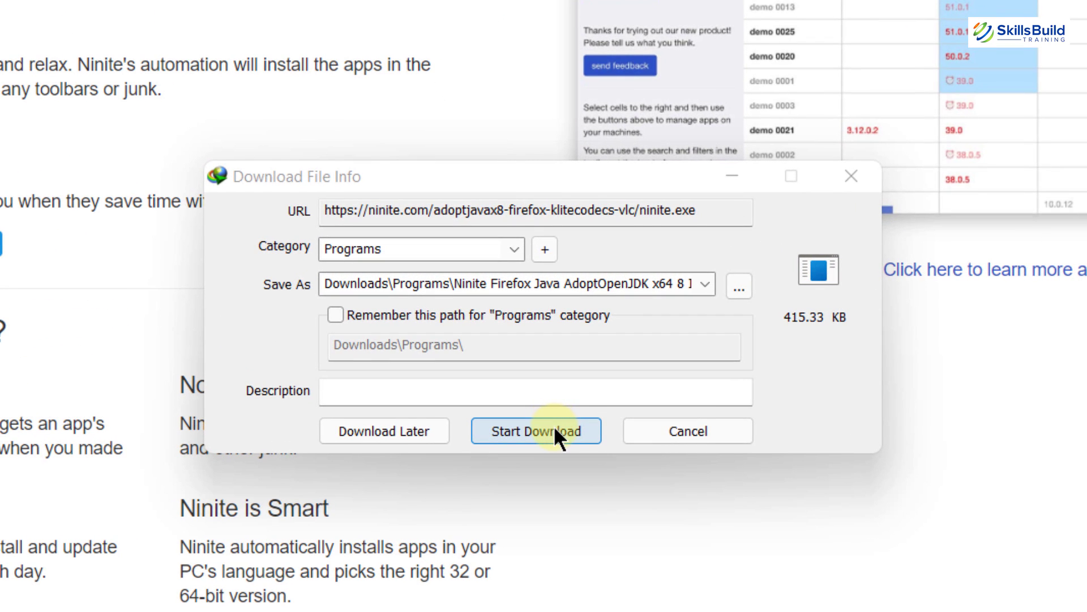
pyautogui.click(555, 430)
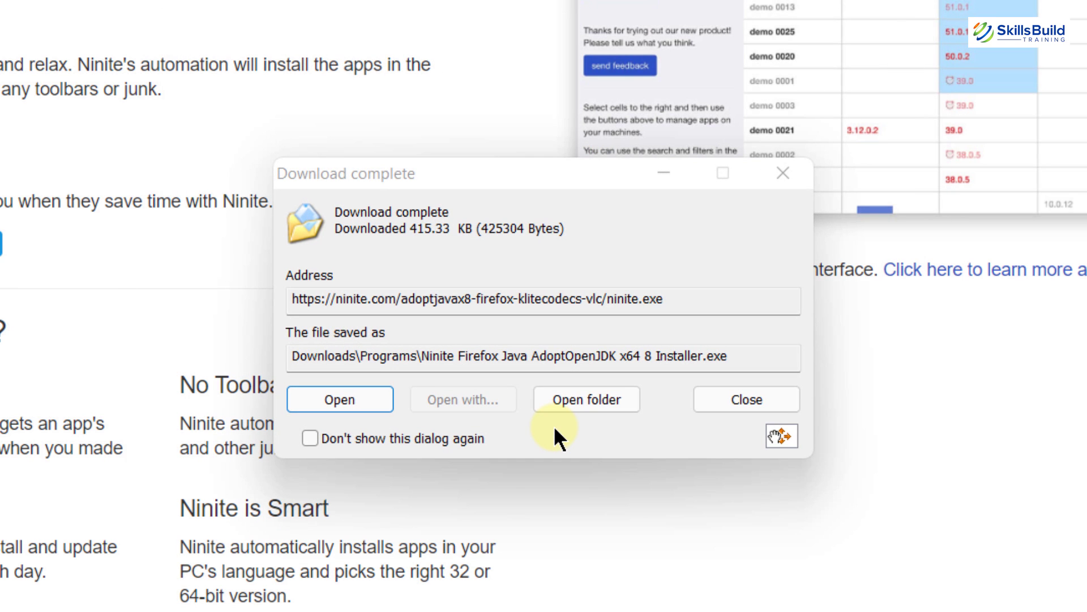
pyautogui.click(358, 388)
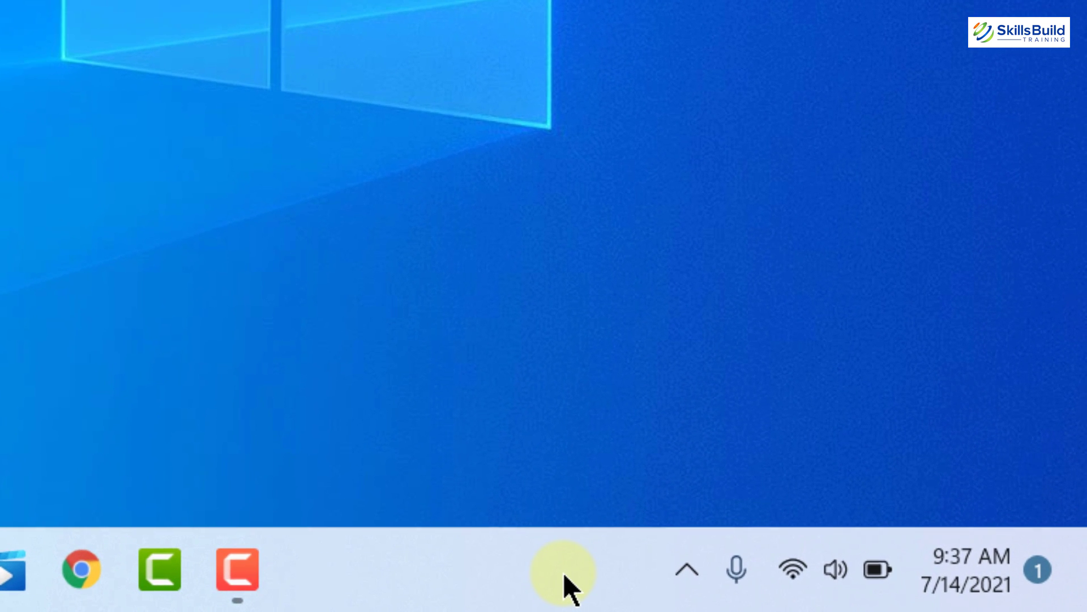
# - Open the taskbar settings from the desktop and set the taskbar alignment to Left
pyautogui.rightClick(562, 572)
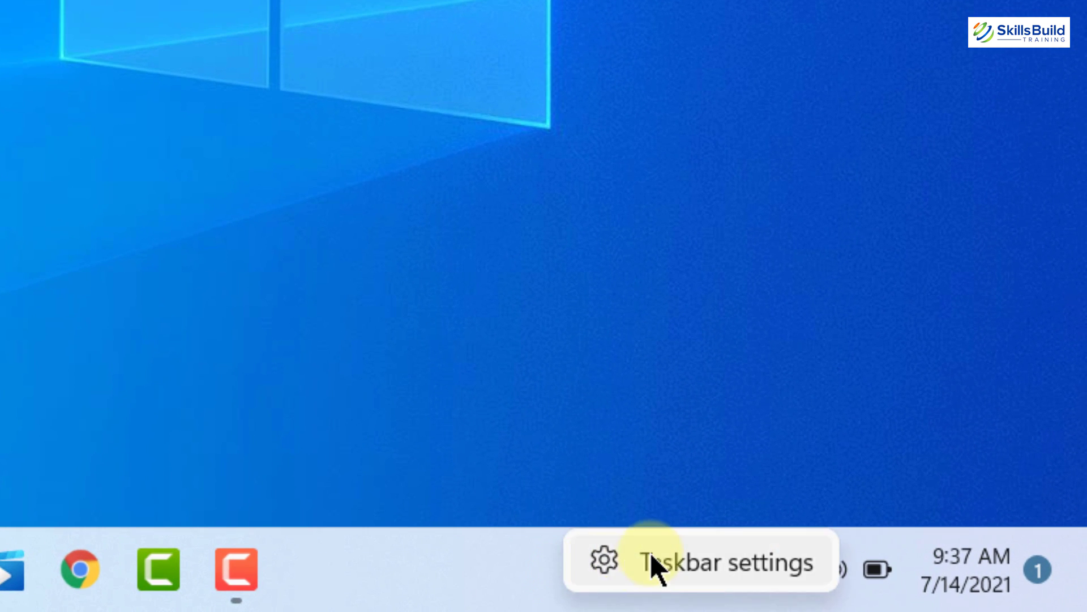
pyautogui.click(654, 563)
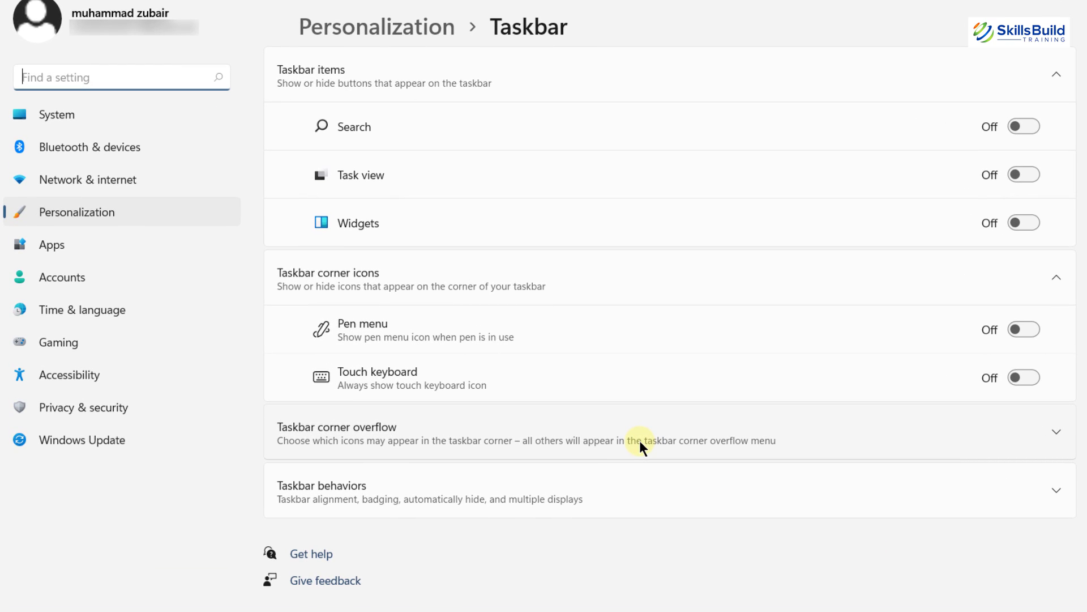
pyautogui.click(657, 484)
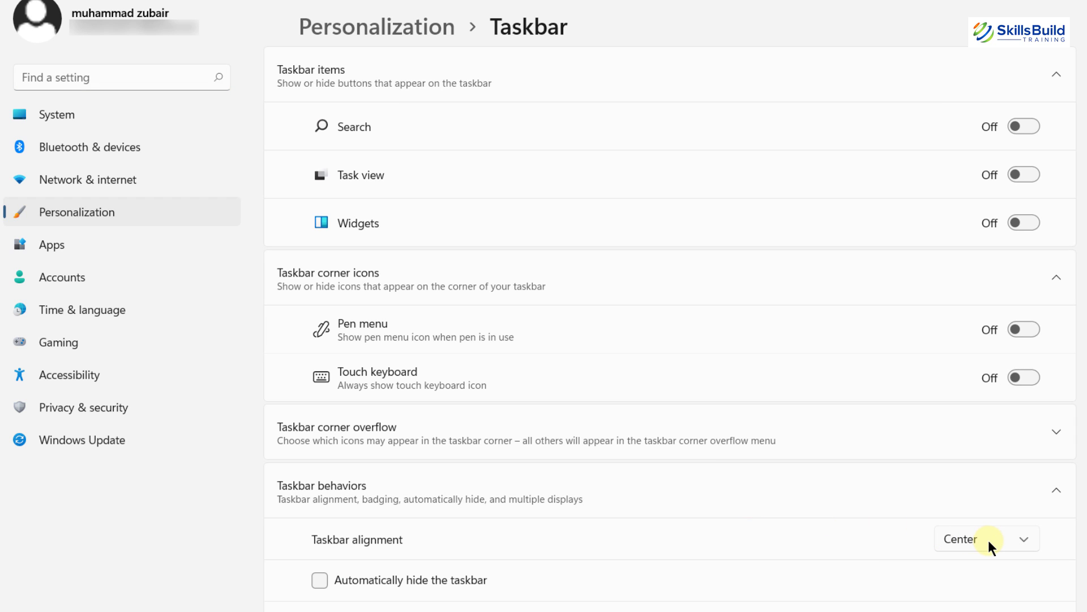
pyautogui.click(1022, 540)
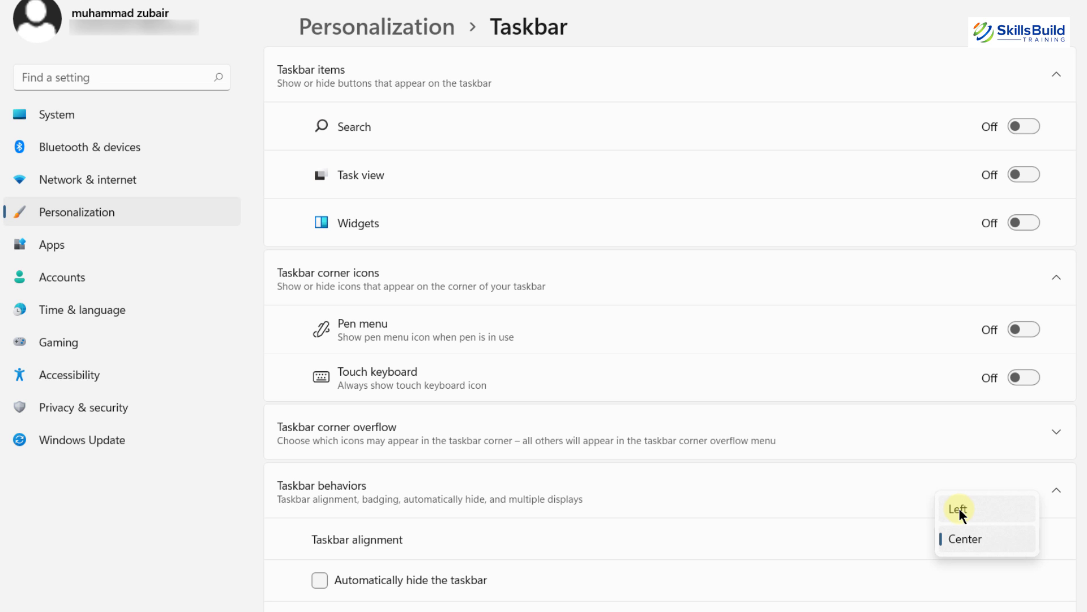
pyautogui.click(959, 508)
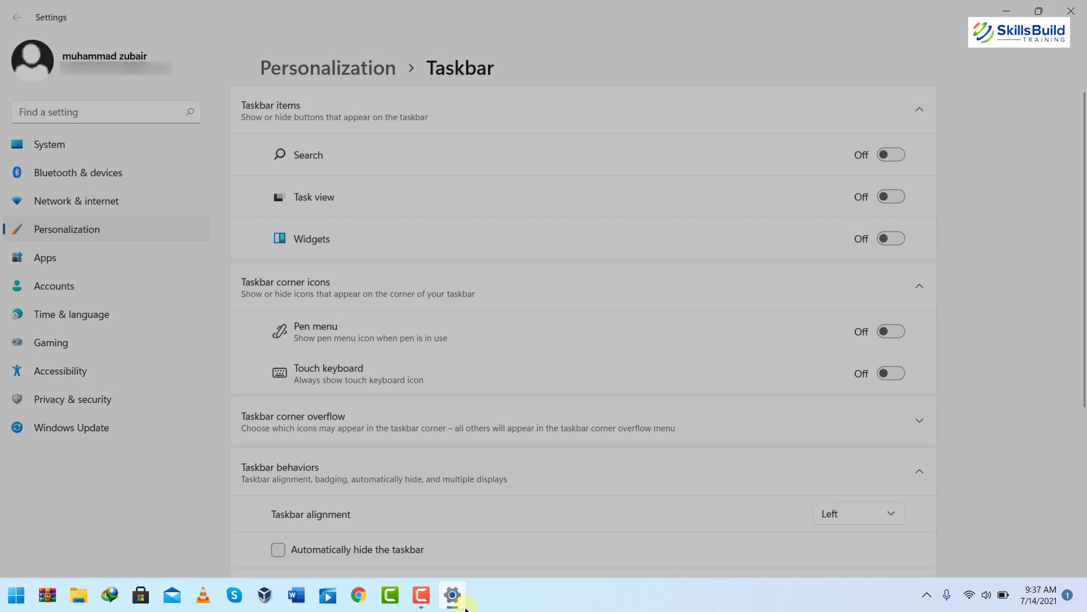
pyautogui.moveTo(465, 607)
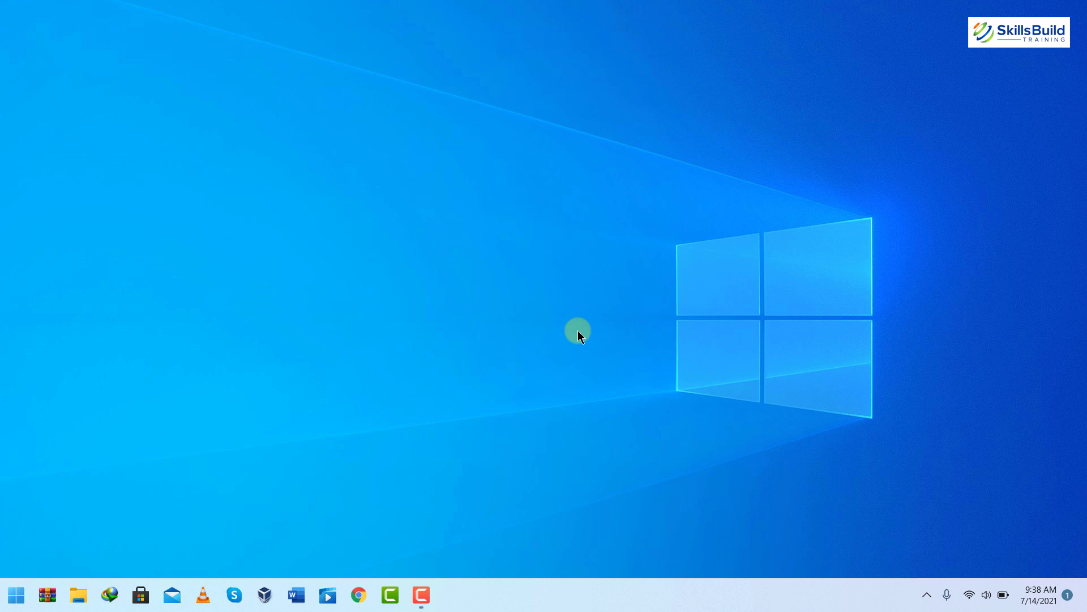
# - In the desktop's display settings, set the scale to 100%, review the other scale options, and close Settings
pyautogui.rightClick(580, 247)
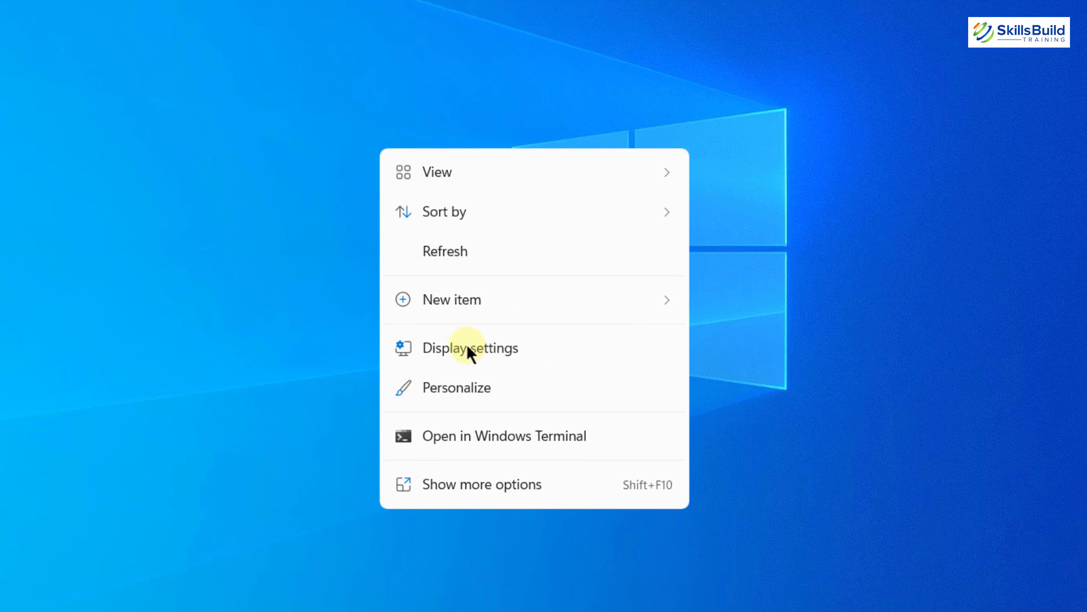
pyautogui.click(468, 347)
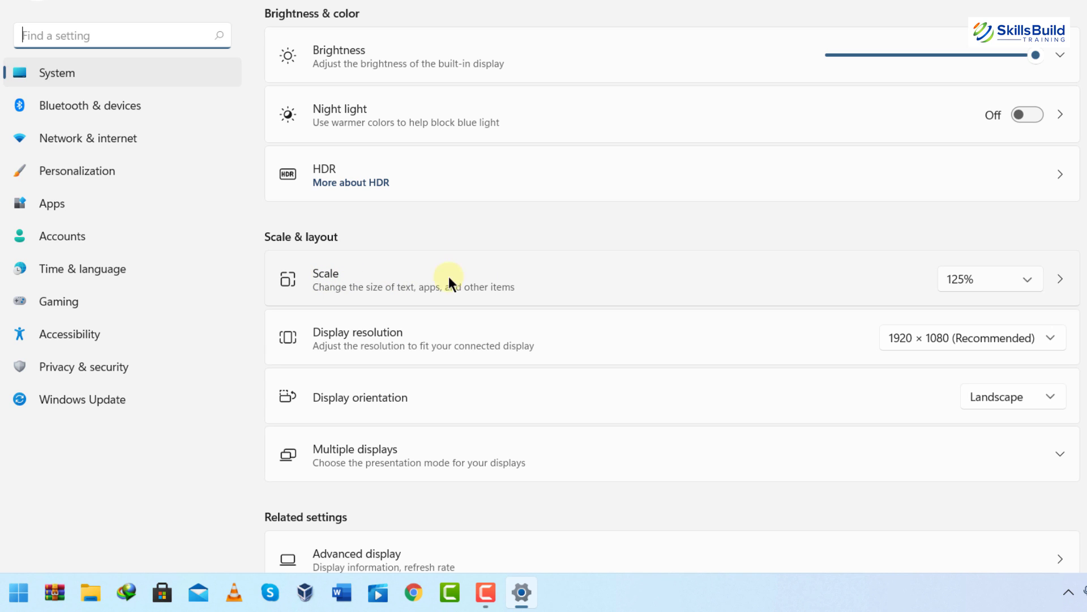
pyautogui.click(1029, 279)
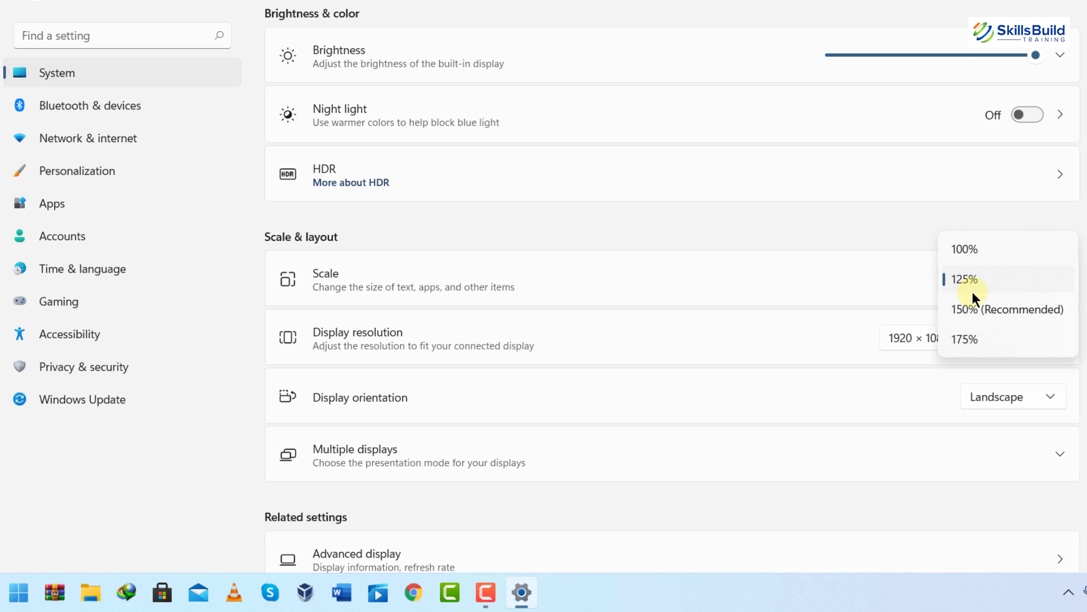
pyautogui.click(964, 249)
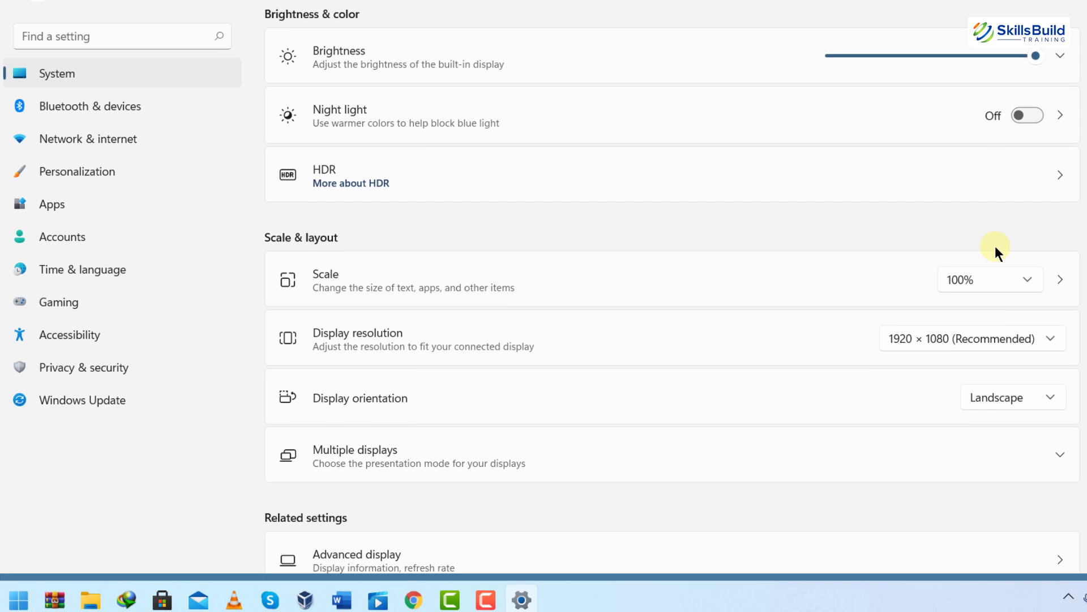
pyautogui.scroll(-3, 995, 249)
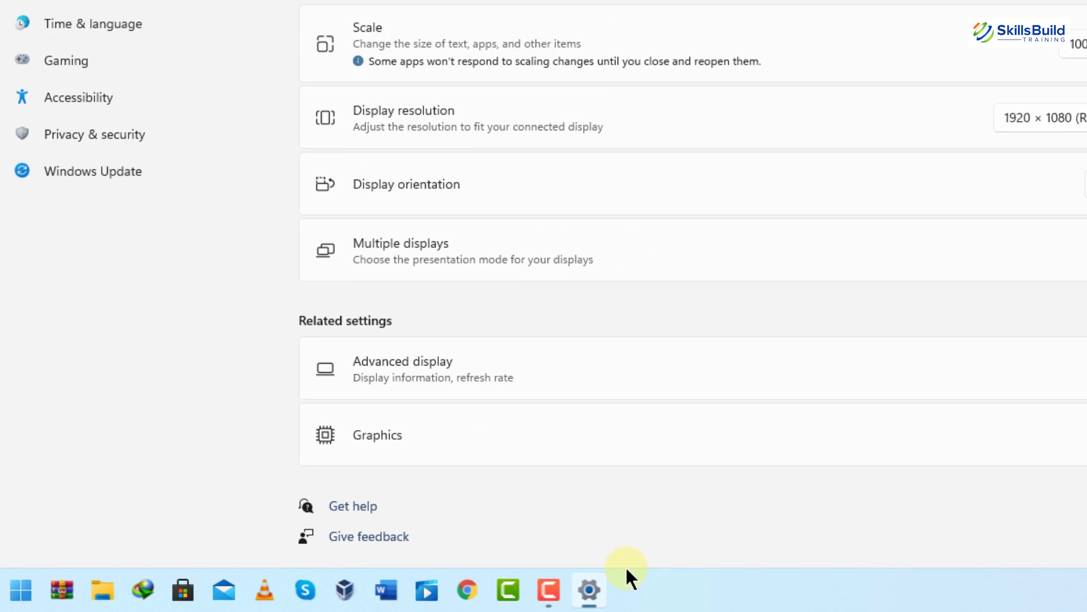
pyautogui.click(1023, 102)
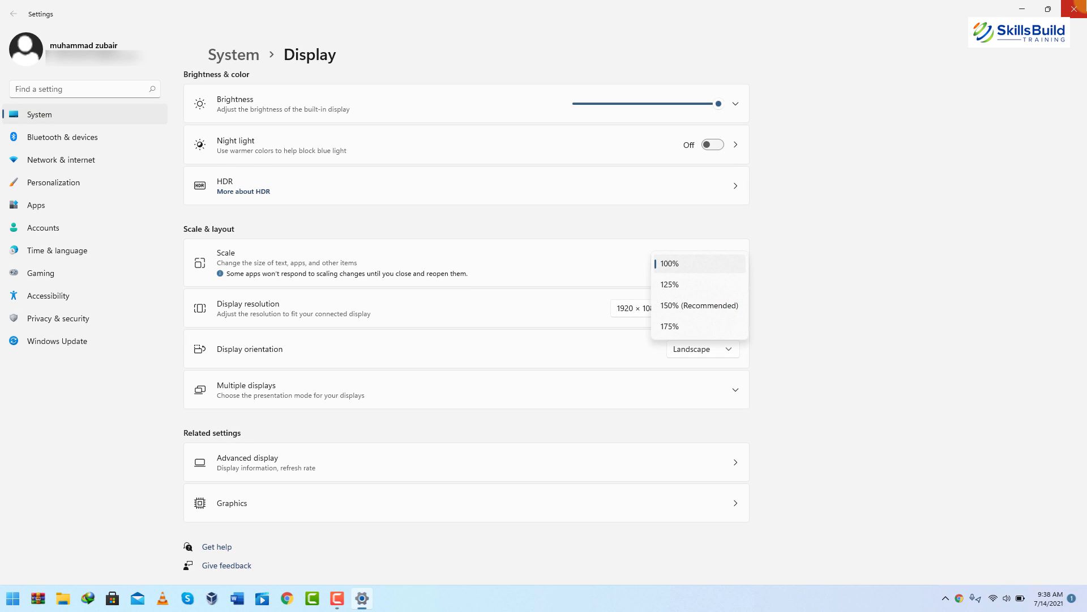
pyautogui.click(1074, 8)
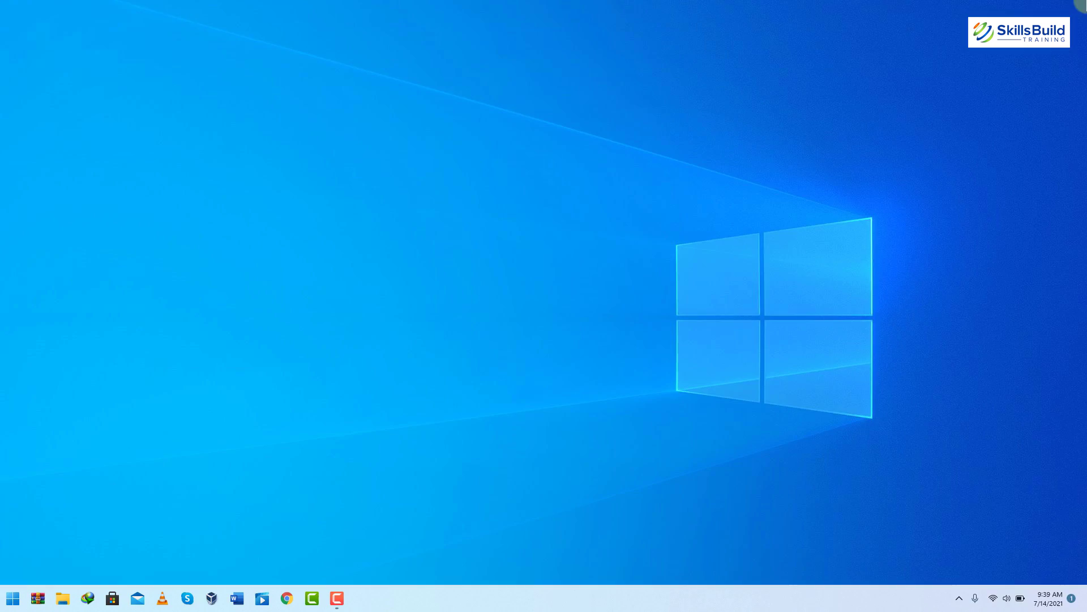
# - Find and open Disk Cleanup, and scan the C: drive for files to delete
pyautogui.press('super')
pyautogui.write('disk cle')
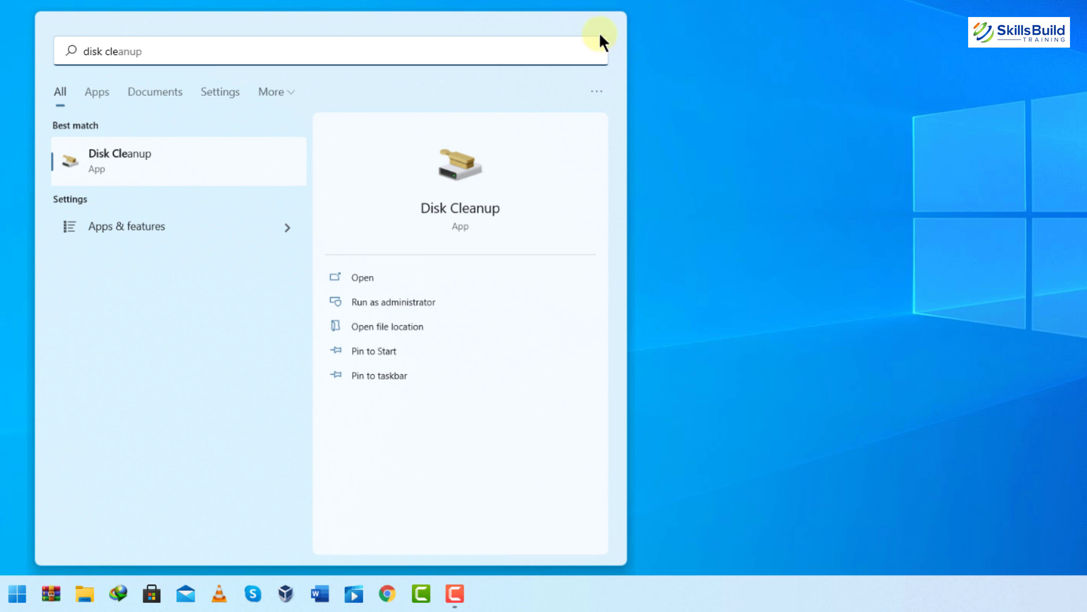
pyautogui.click(190, 152)
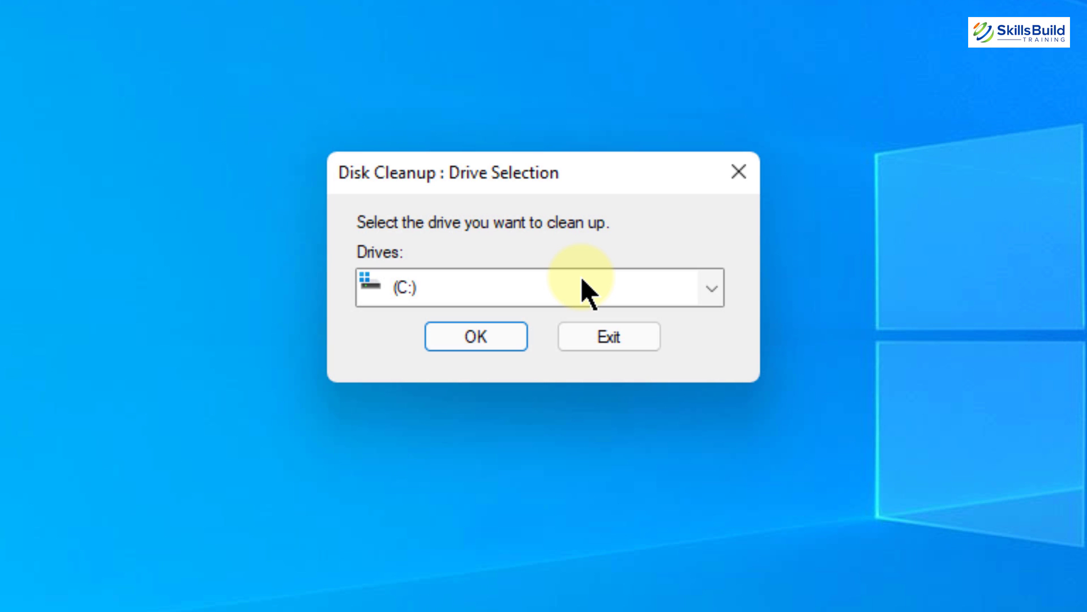
pyautogui.click(478, 337)
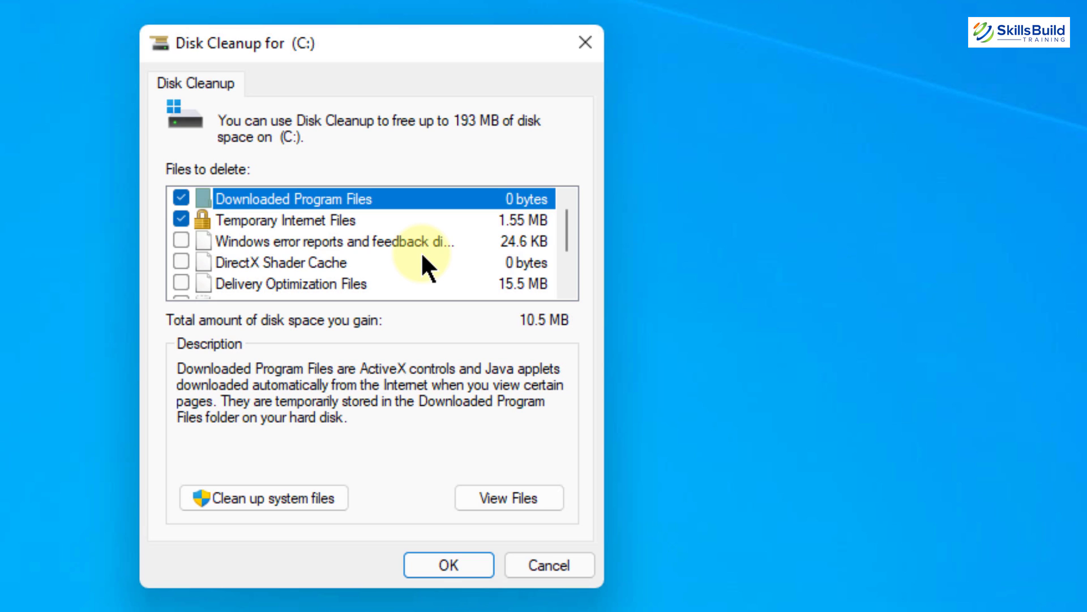
# - Add Delivery Optimization Files to the cleanup selection for the C: drive and permanently delete the selected files
pyautogui.scroll(-1, 422, 255)
pyautogui.scroll(1, 423, 256)
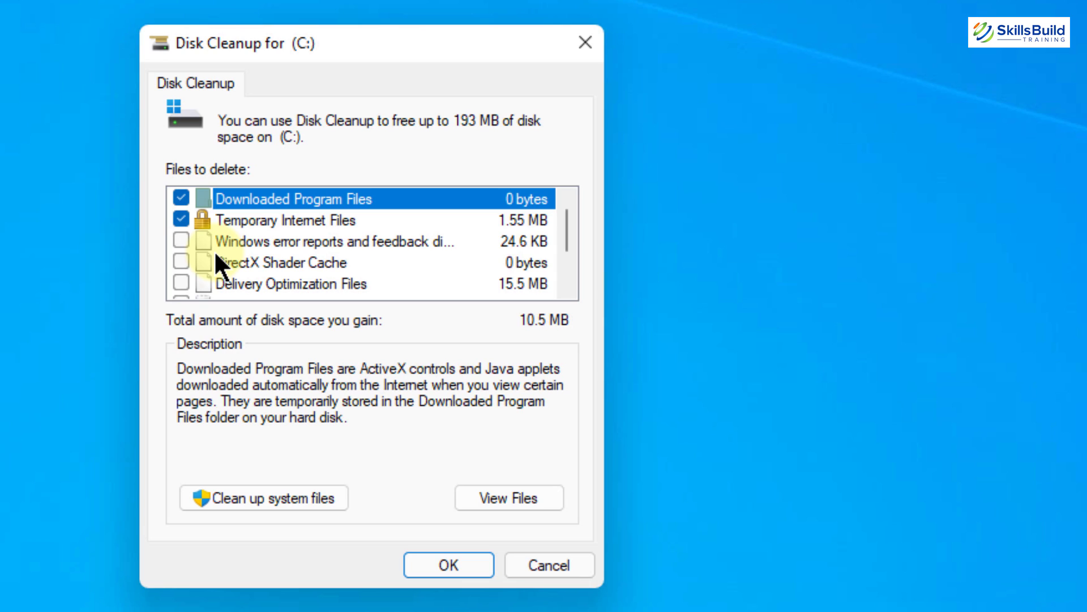
pyautogui.scroll(-1, 214, 251)
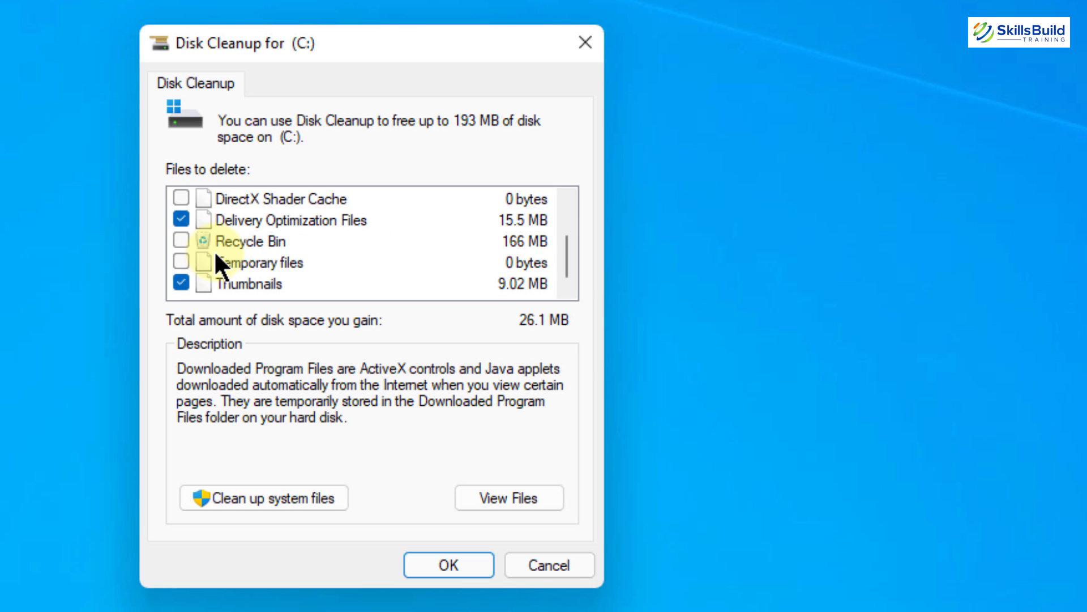
pyautogui.click(455, 560)
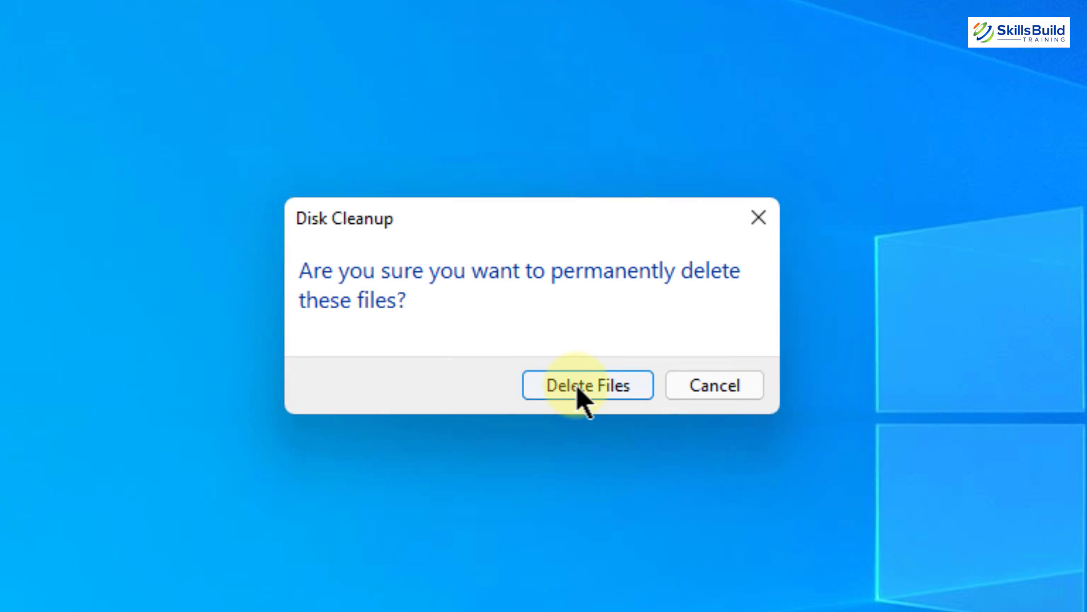
pyautogui.click(579, 389)
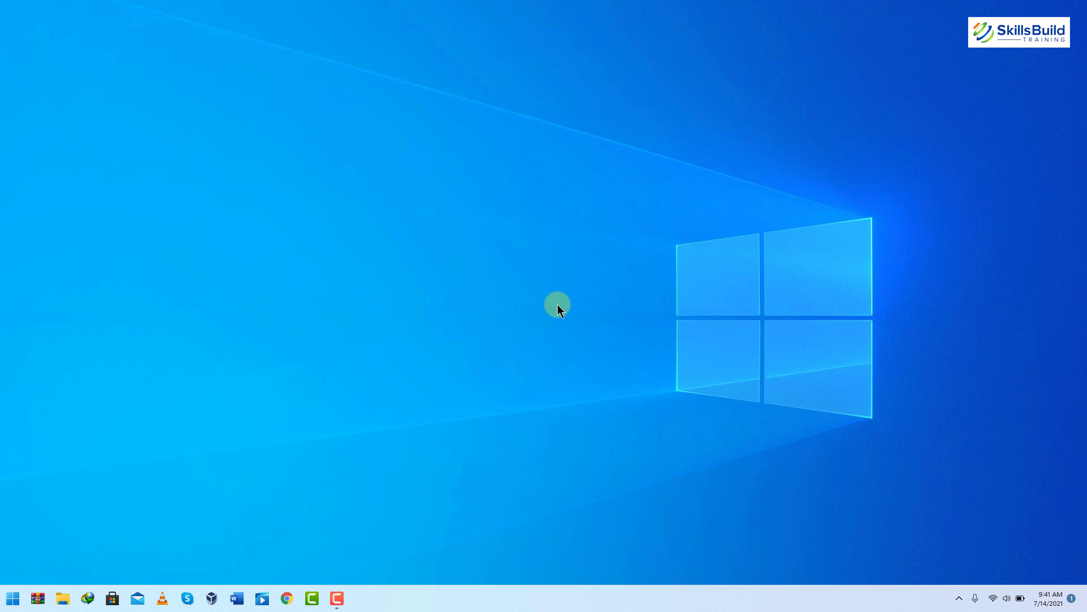
# - Open the desktop's personalization settings and set the blue Windows 11 bloom image as the background picture
pyautogui.rightClick(402, 104)
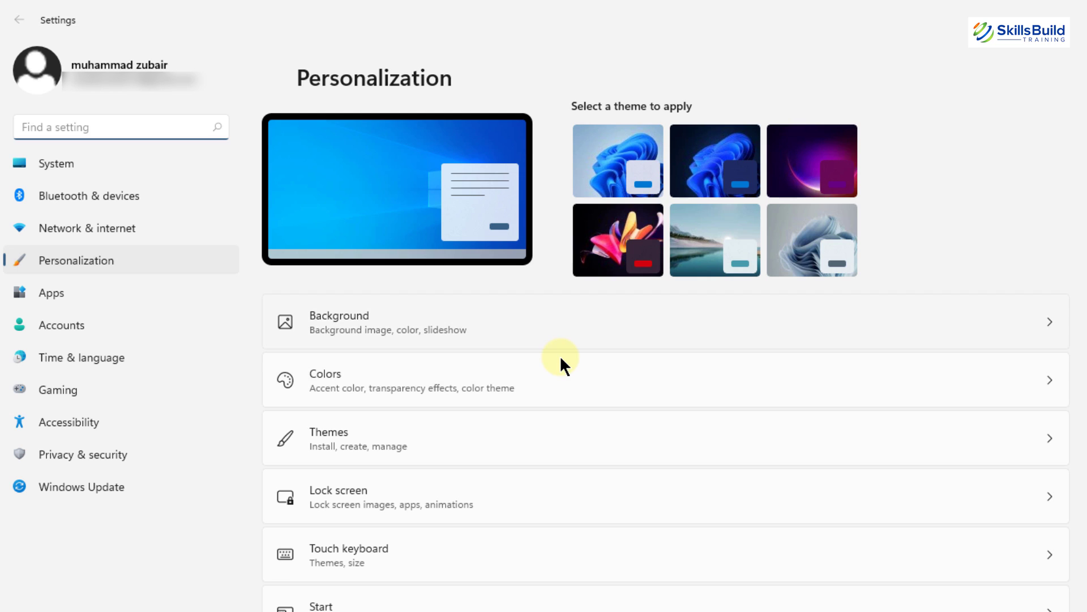
pyautogui.click(508, 328)
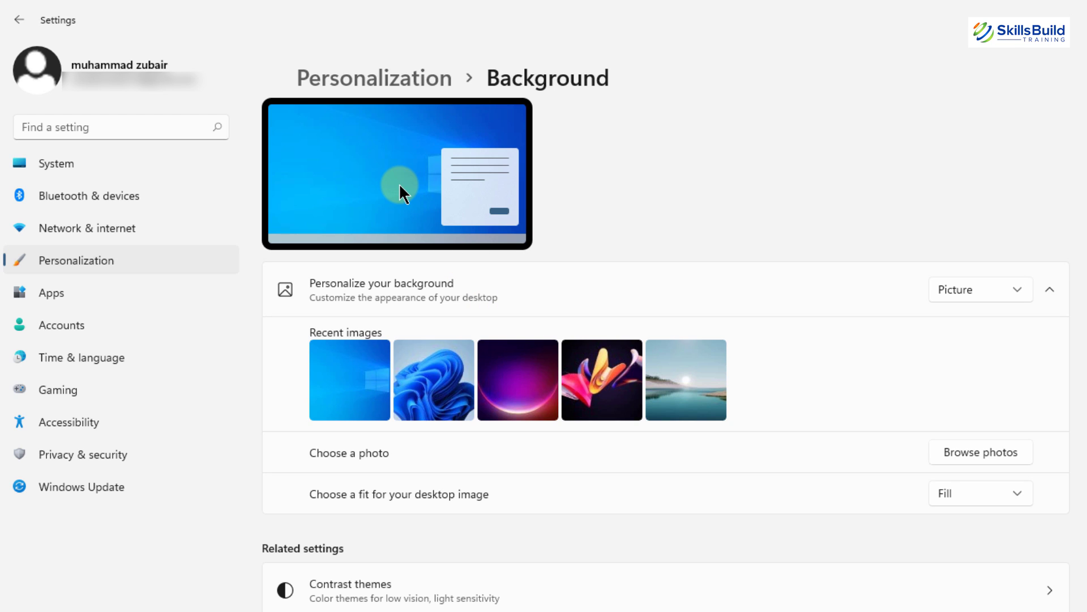
pyautogui.click(433, 366)
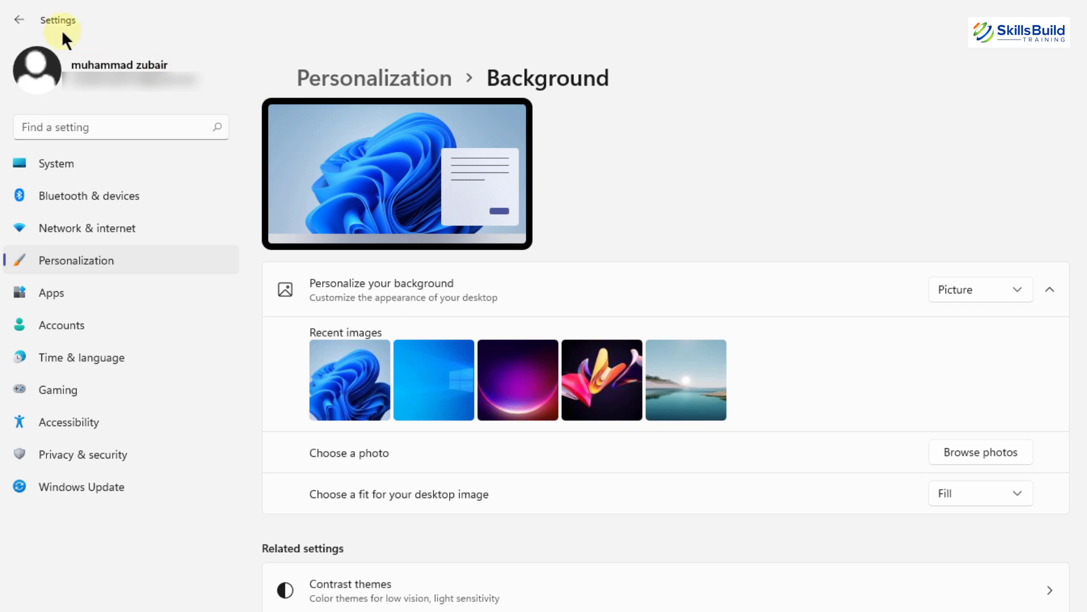
# - In the personalization color settings, set the accent color to the yellow swatch among the Windows colors
pyautogui.click(21, 20)
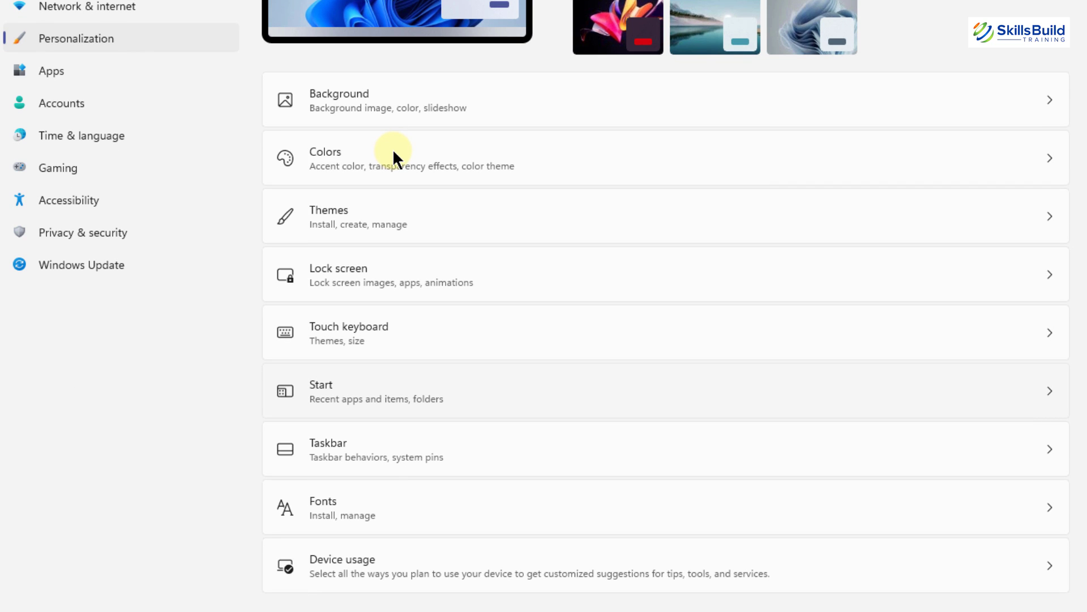
pyautogui.click(456, 170)
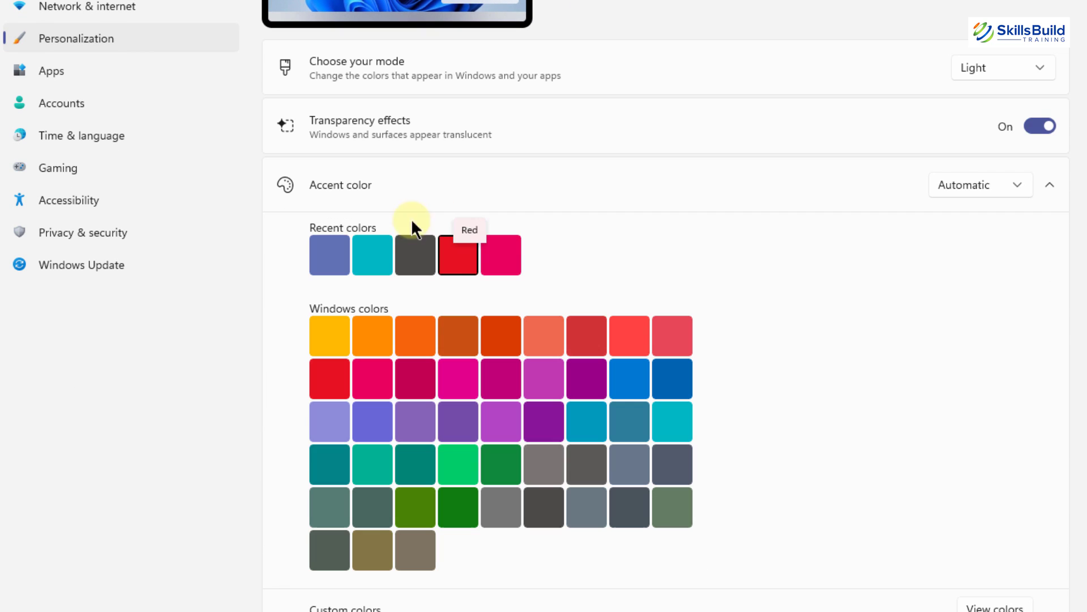
pyautogui.click(376, 263)
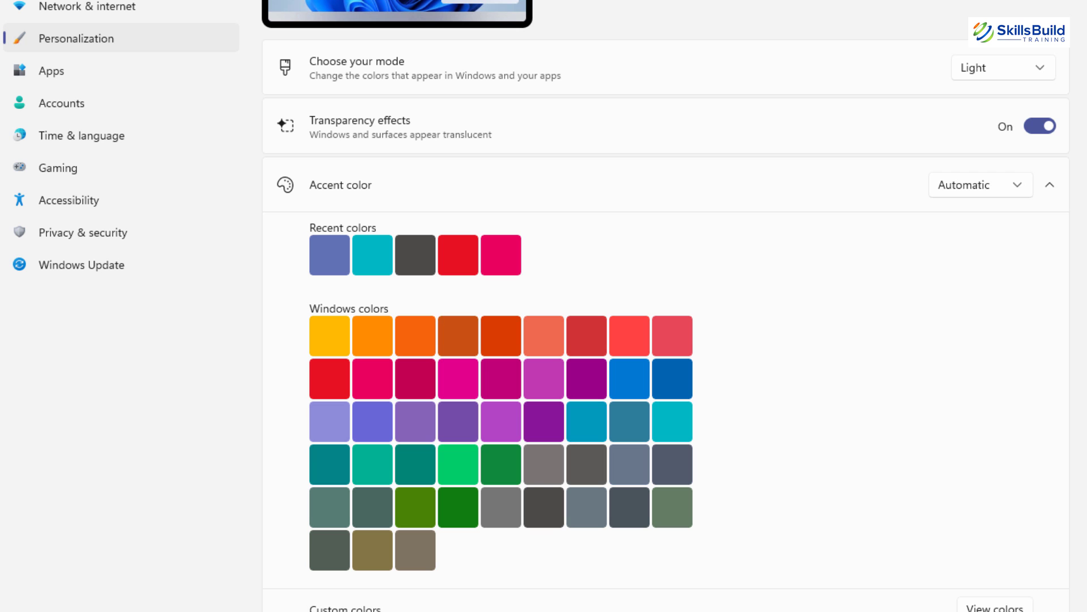
pyautogui.click(348, 318)
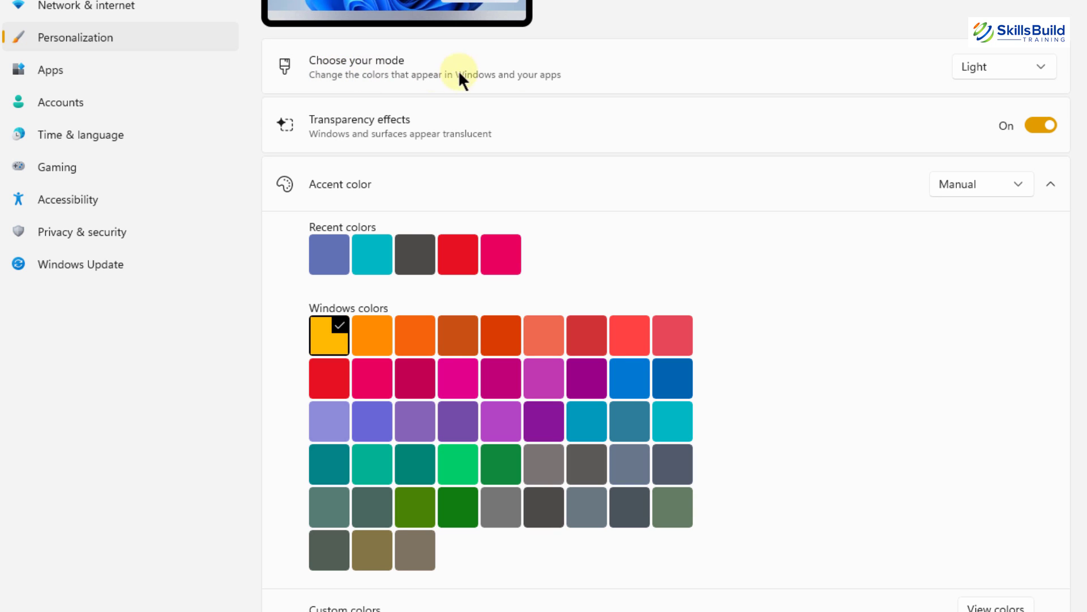
# - Set the Windows color mode to Dark and close Settings
pyautogui.click(1043, 66)
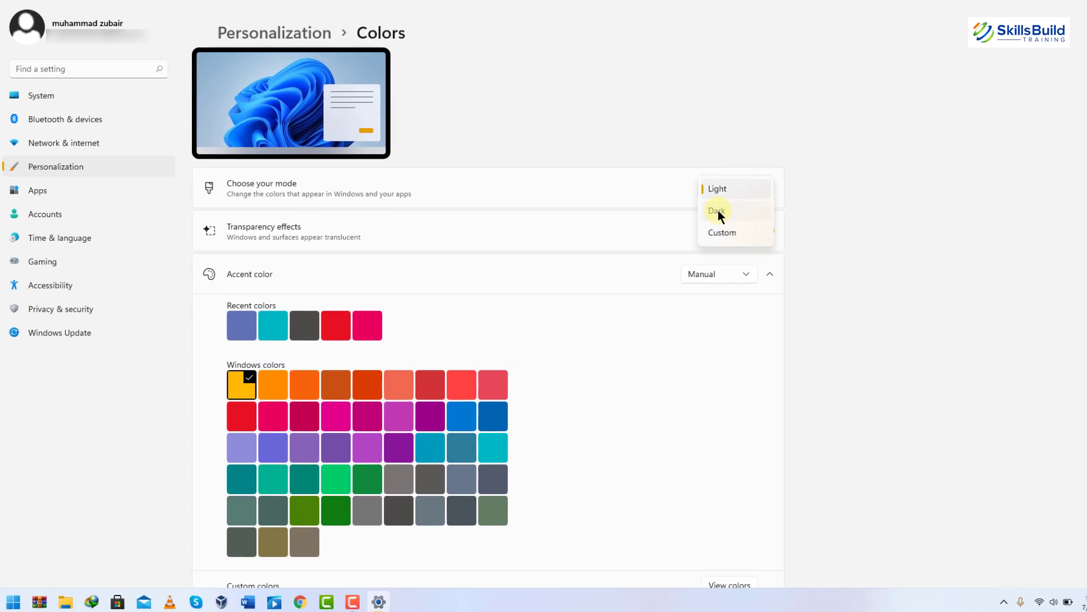
pyautogui.click(938, 116)
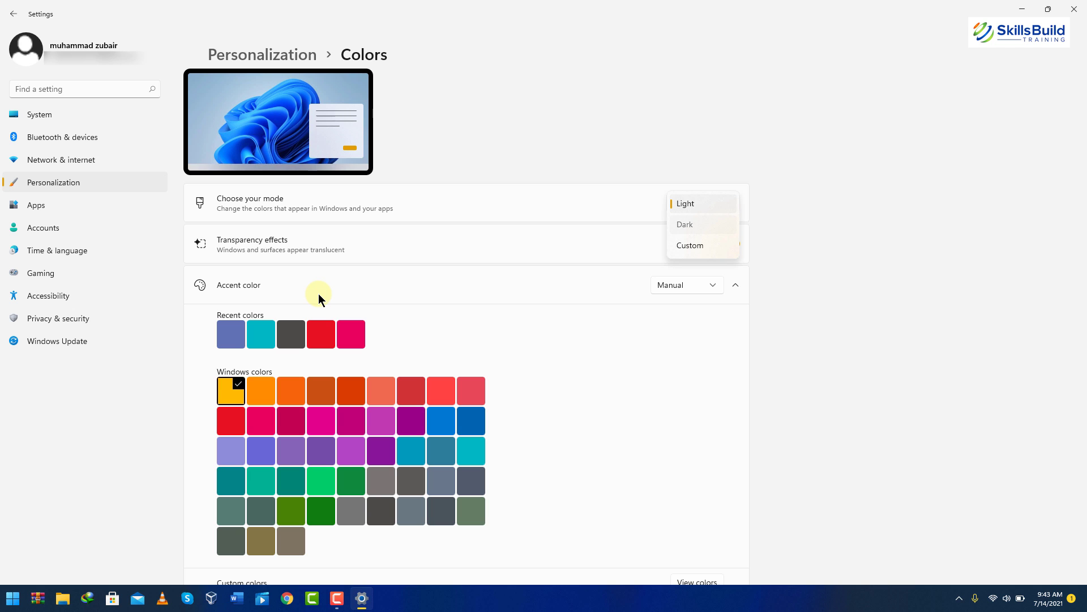
pyautogui.click(1069, 9)
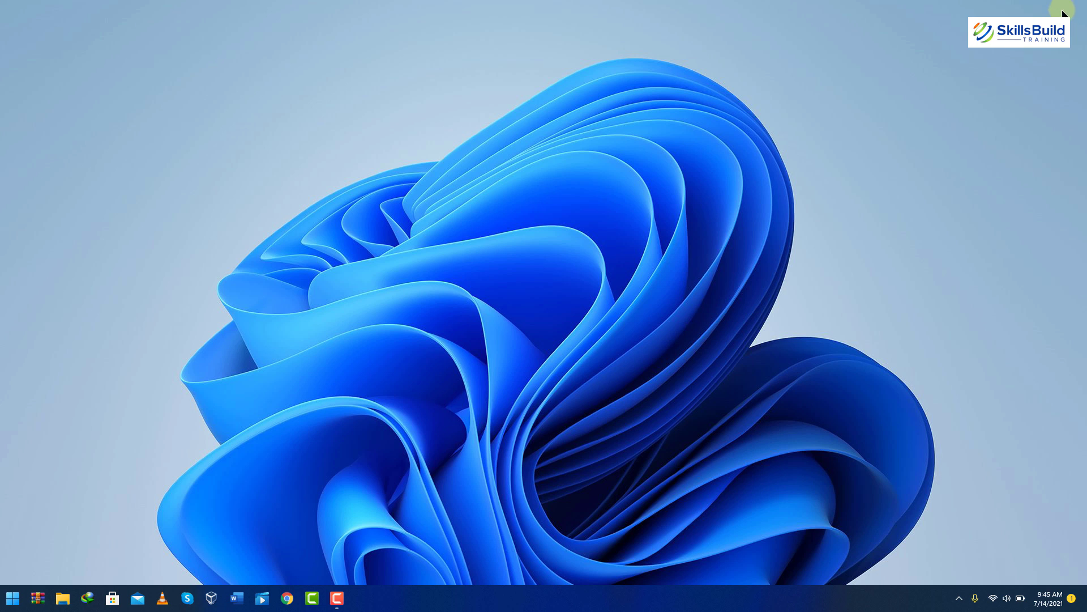
# - Switch to Chrome and search Google for "avast antivirus"
pyautogui.click(287, 598)
pyautogui.write('a')
pyautogui.write('vast antivi')
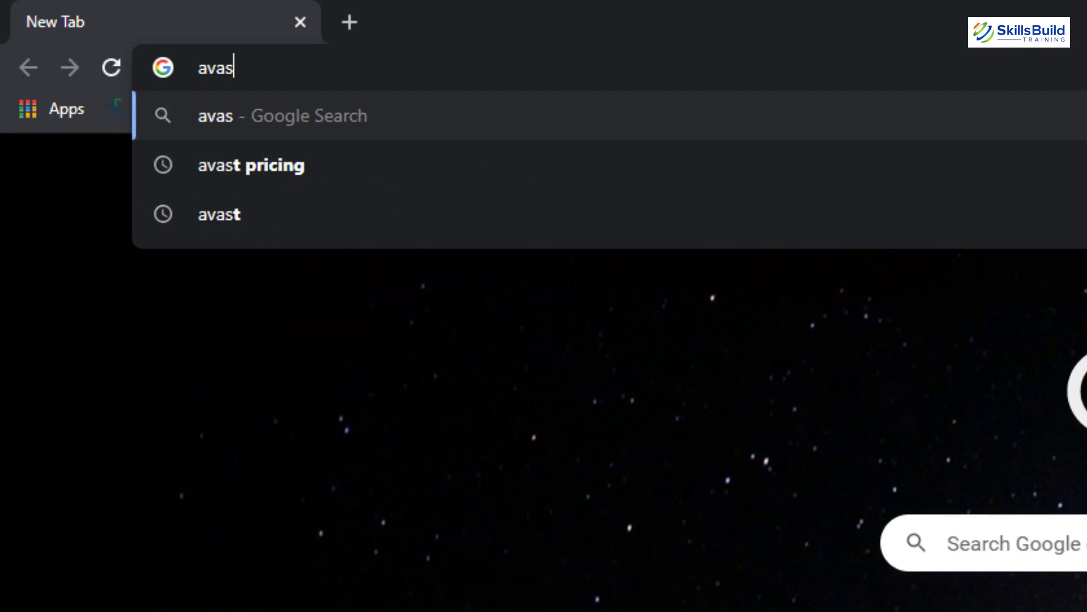
pyautogui.write('rus')
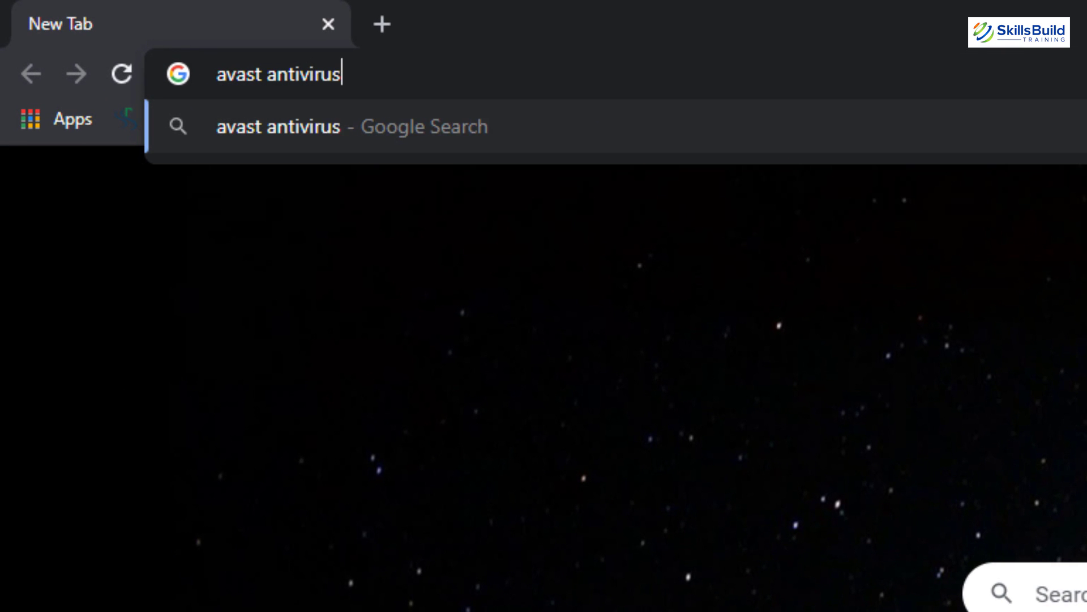
pyautogui.press('Return')
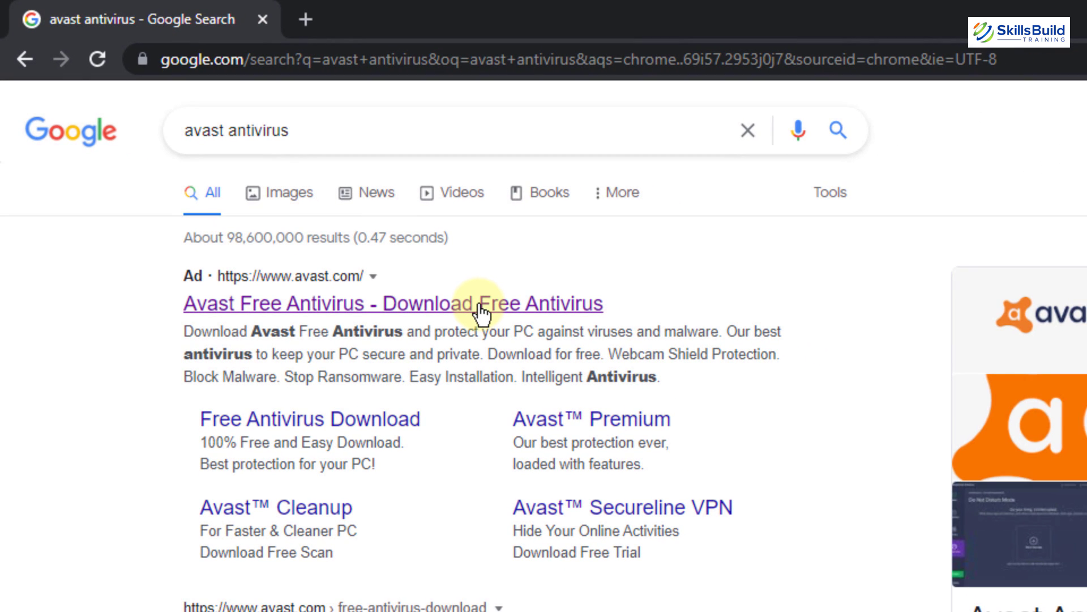
# - Download Avast Free Antivirus from the Avast website and run avast_free_antivirus_setup_online.exe from the Programs download folder
pyautogui.click(481, 305)
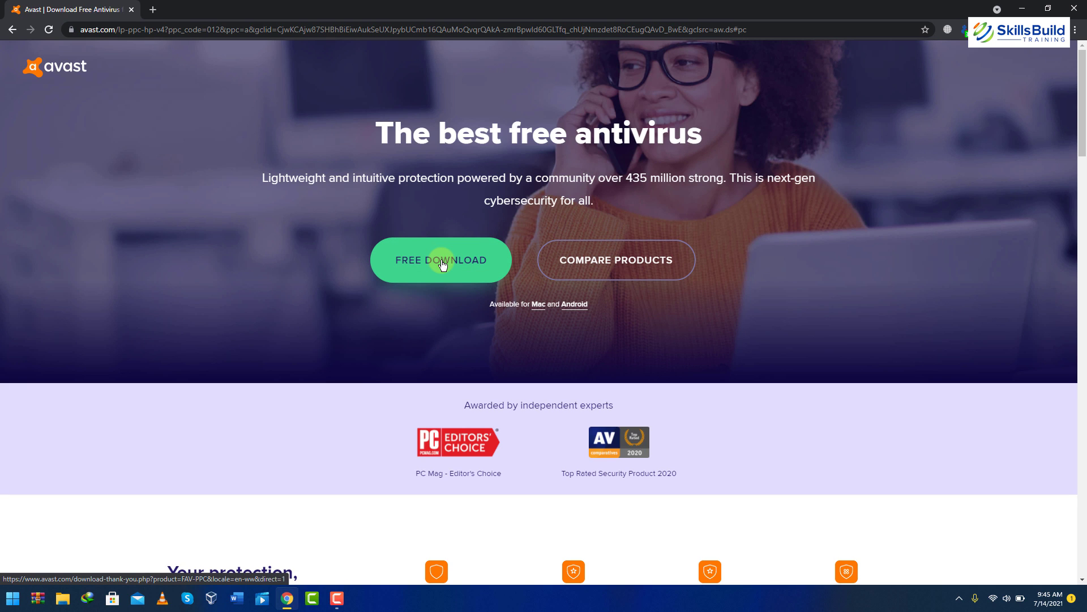
pyautogui.click(443, 266)
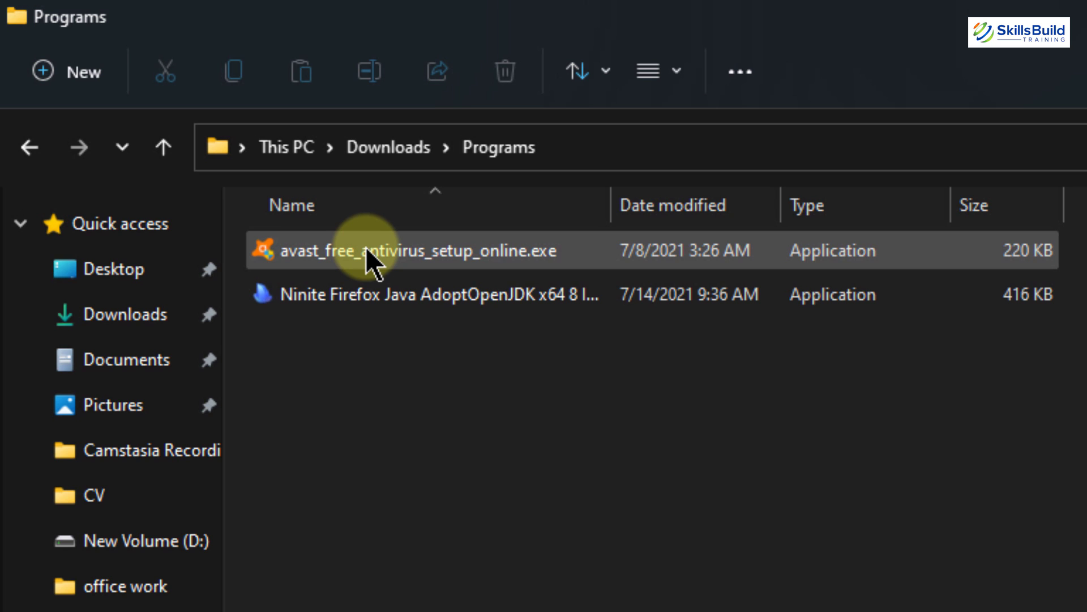
pyautogui.moveTo(366, 248)
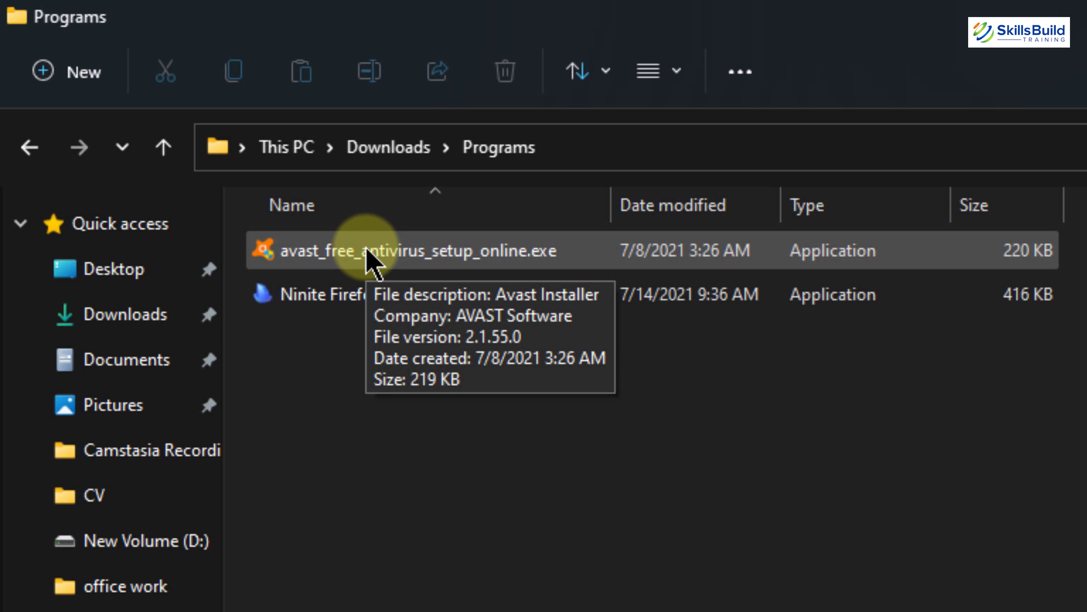
pyautogui.doubleClick(365, 248)
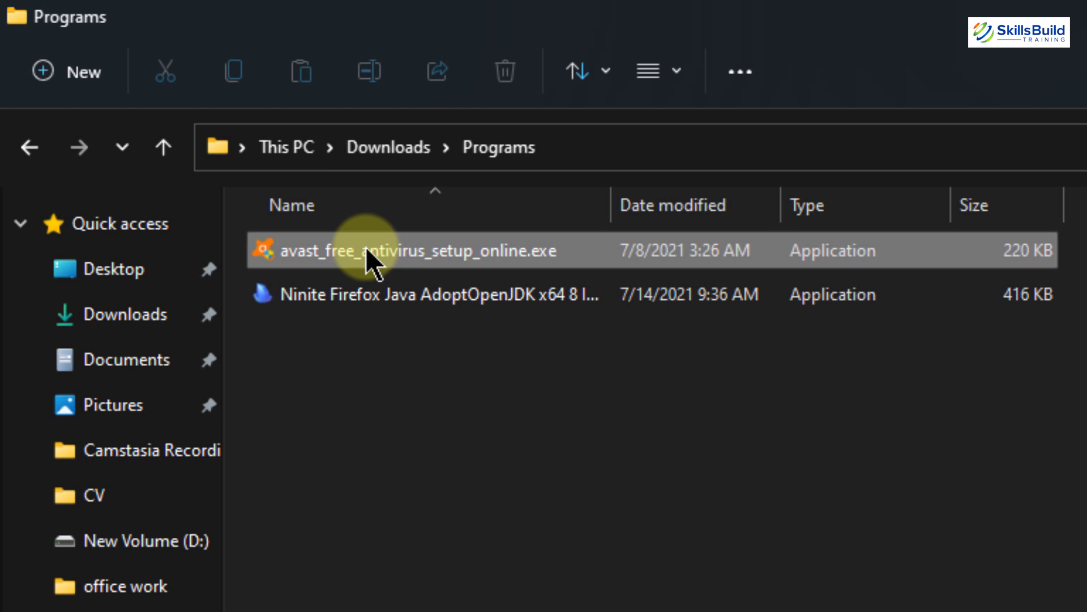
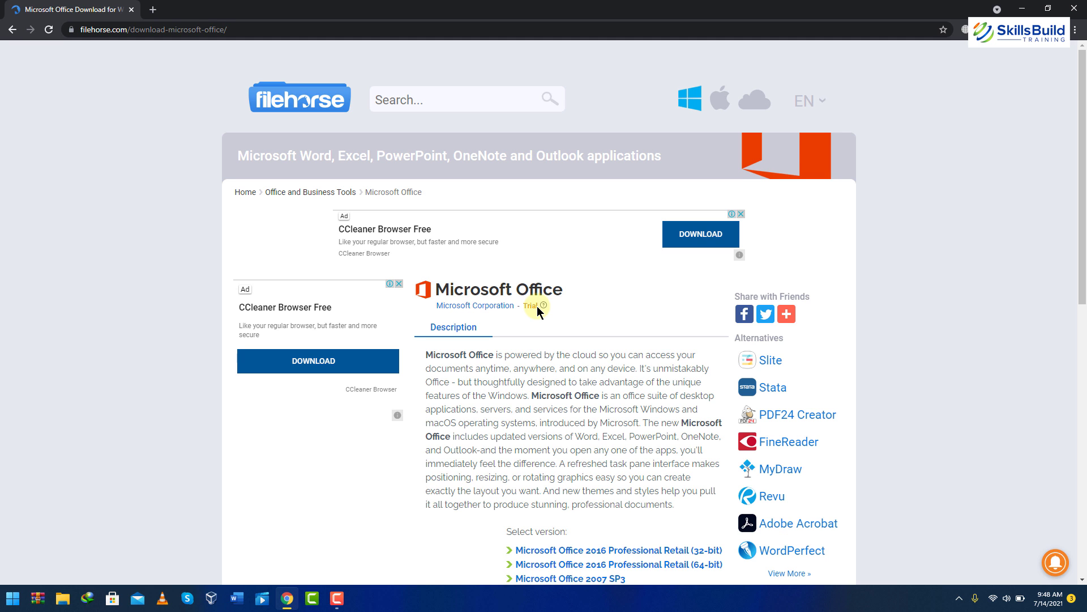
# - Search Google for "libreoffice" in place of the current Microsoft Office download page
pyautogui.click(408, 28)
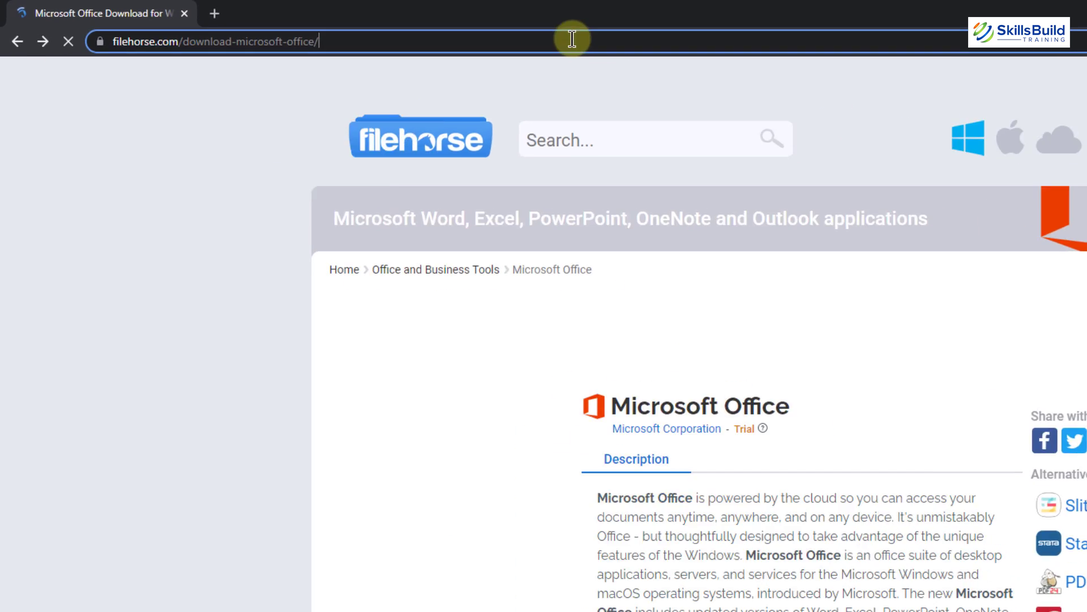
pyautogui.hotkey('ctrl', 'a')
pyautogui.write('libre')
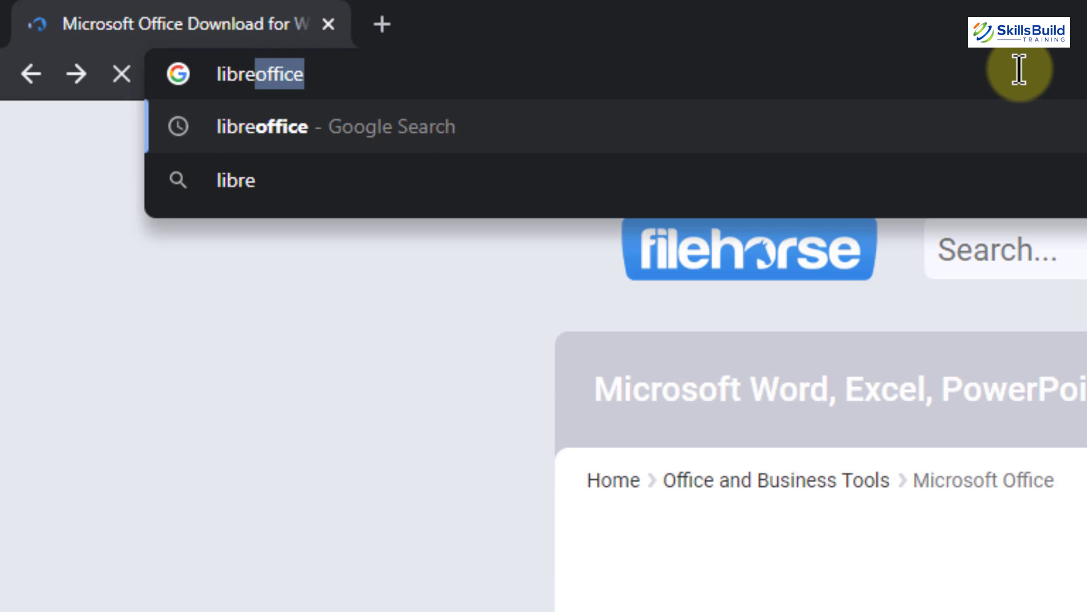
pyautogui.press('BackSpace')
pyautogui.write('office')
pyautogui.press('Return')
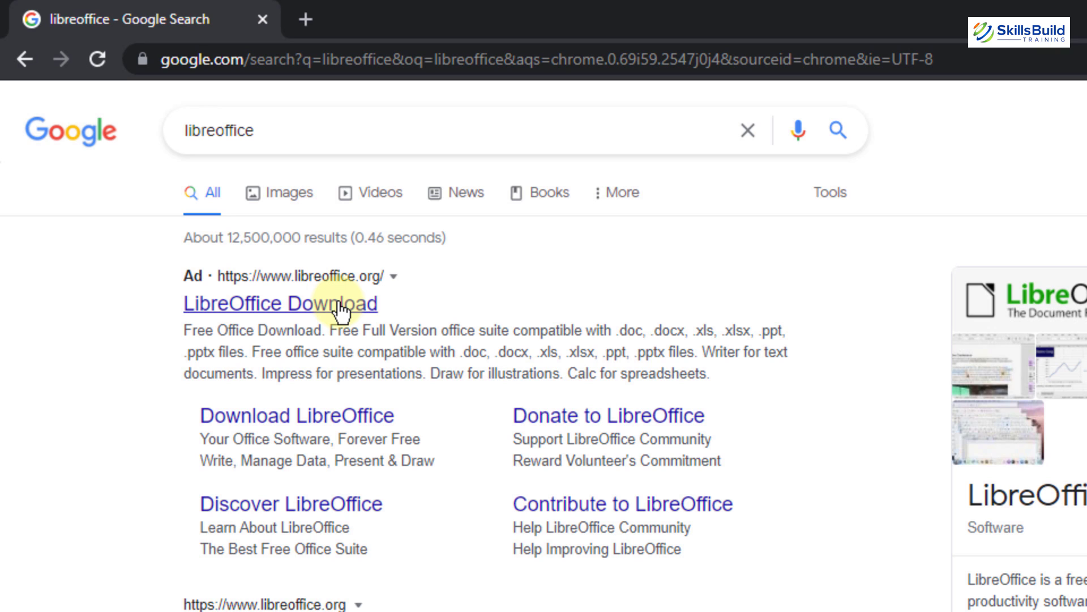
# - Open the LibreOffice website from the search results, review the "What is LibreOffice?" page to its end, and close the browser
pyautogui.click(338, 306)
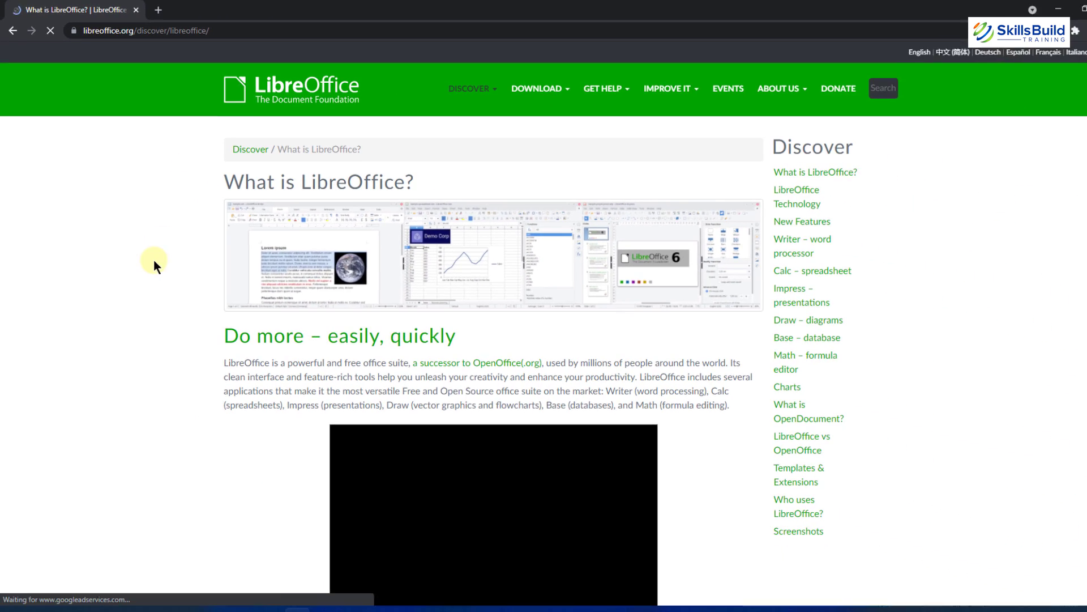
pyautogui.scroll(-10, 148, 251)
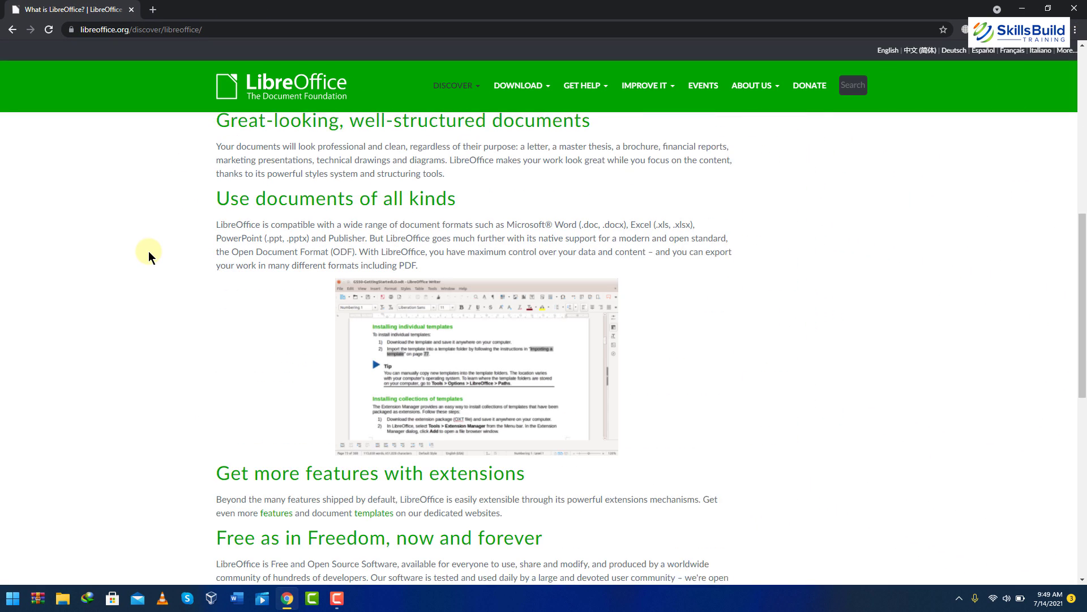
pyautogui.scroll(-3, 148, 250)
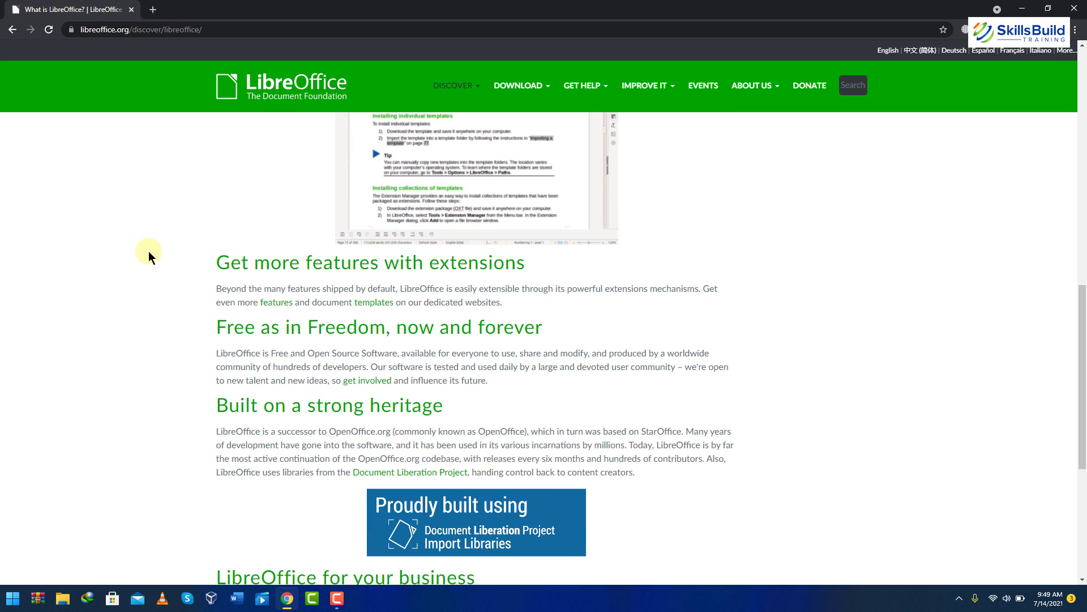
pyautogui.scroll(-4, 148, 251)
pyautogui.scroll(-3, 149, 251)
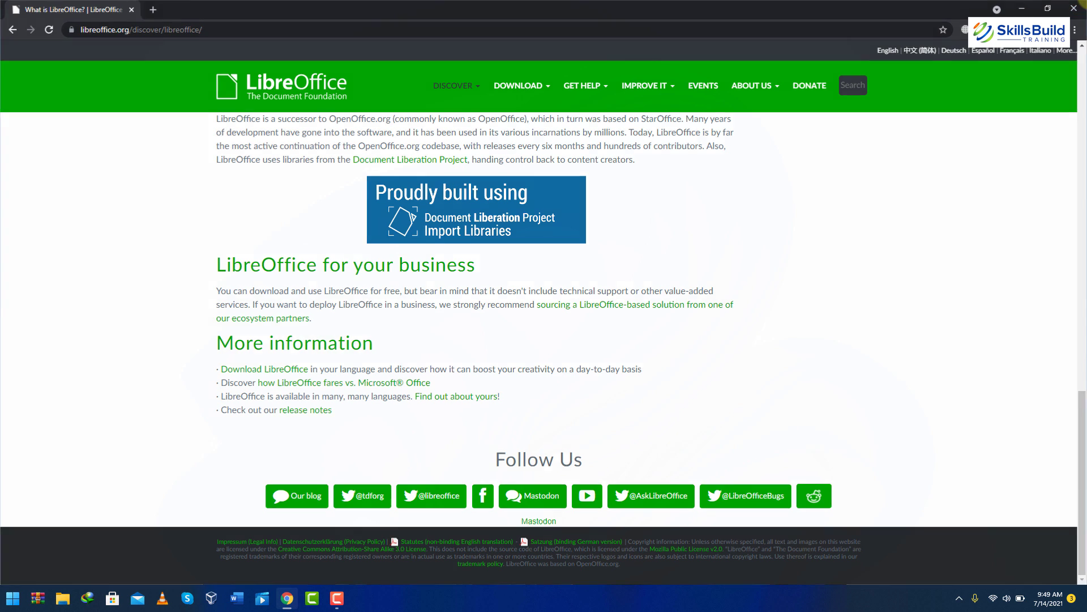
pyautogui.click(1081, 4)
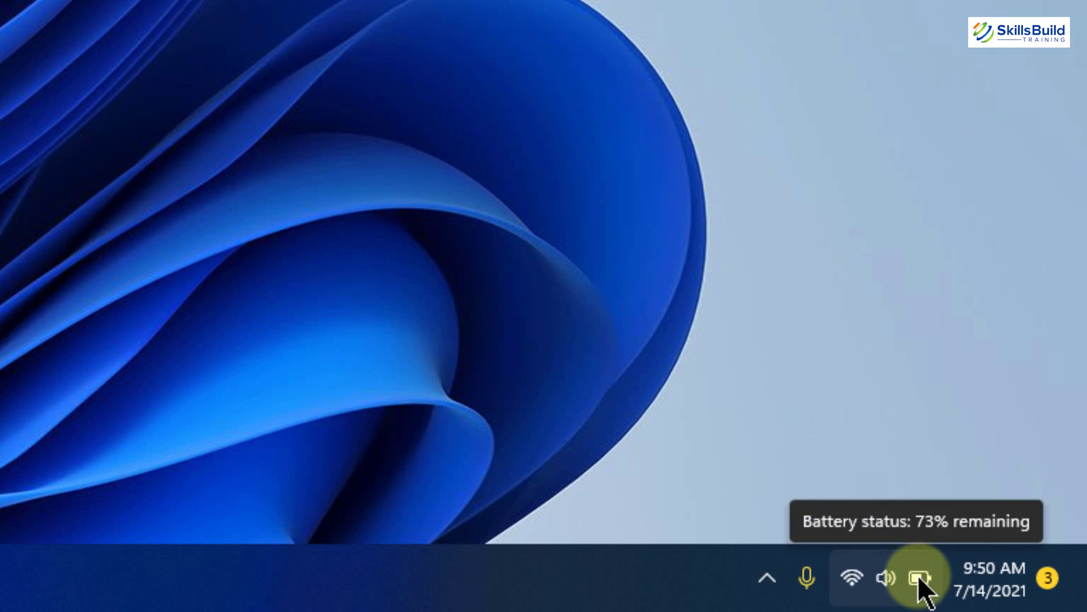
# - In the Power and sleep settings, set the device to sleep after 5 minutes on battery power
pyautogui.rightClick(919, 576)
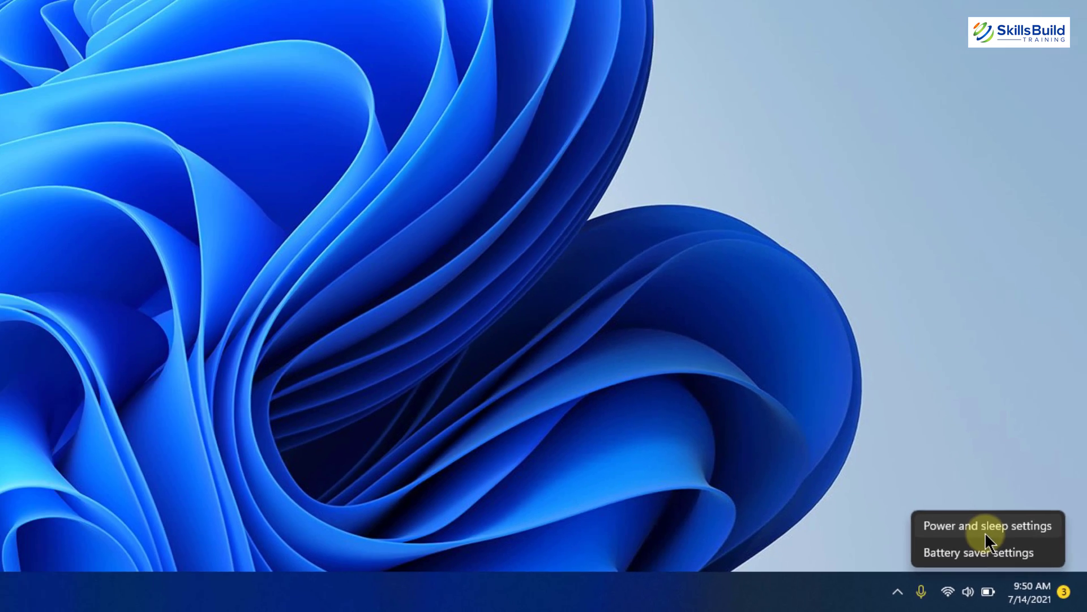
pyautogui.click(915, 478)
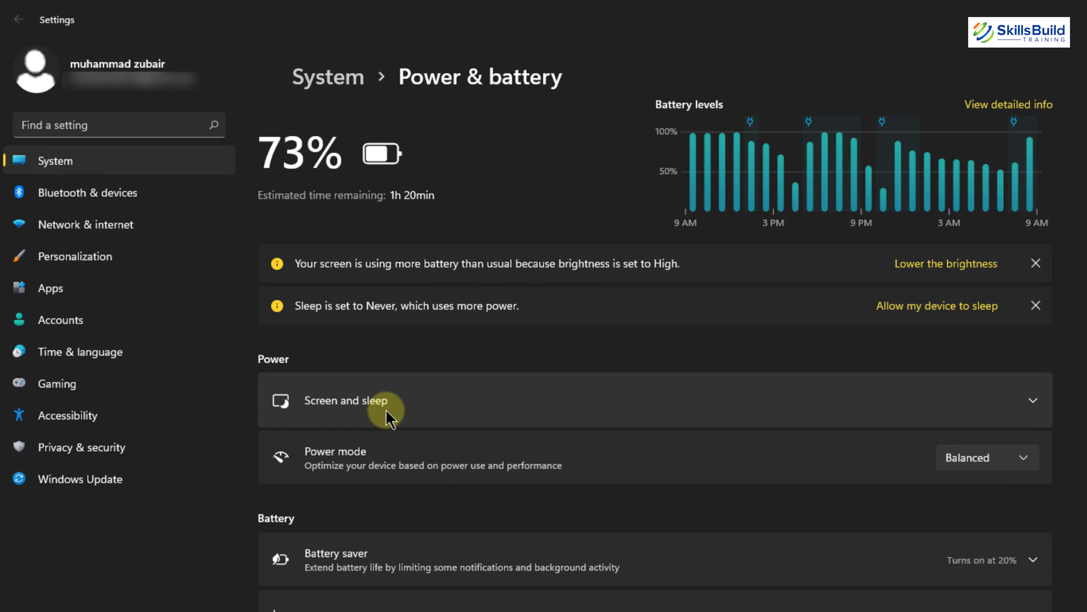
pyautogui.click(1031, 398)
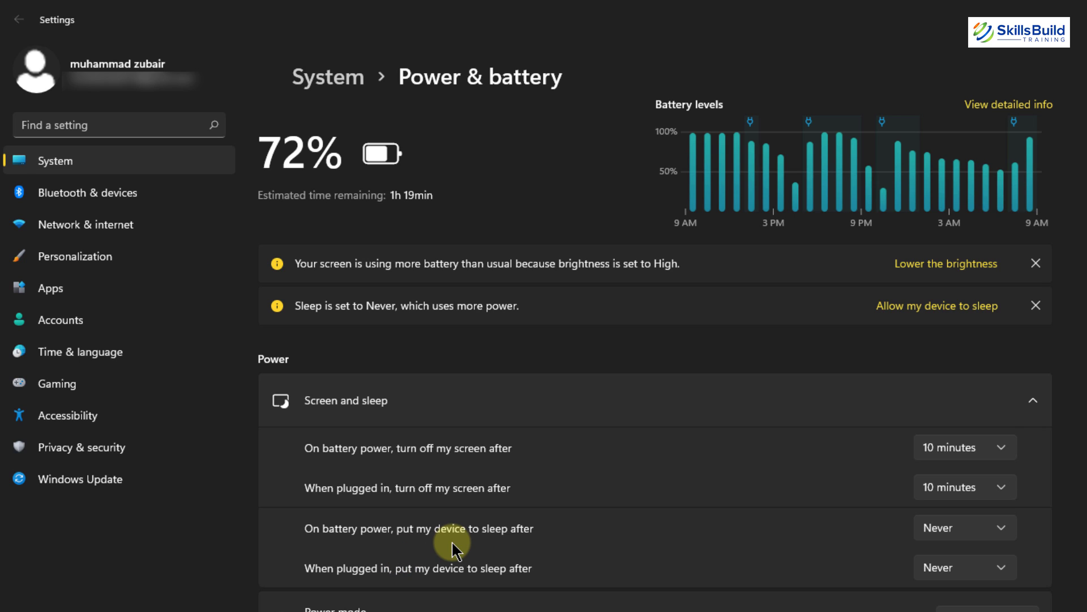
pyautogui.click(1003, 529)
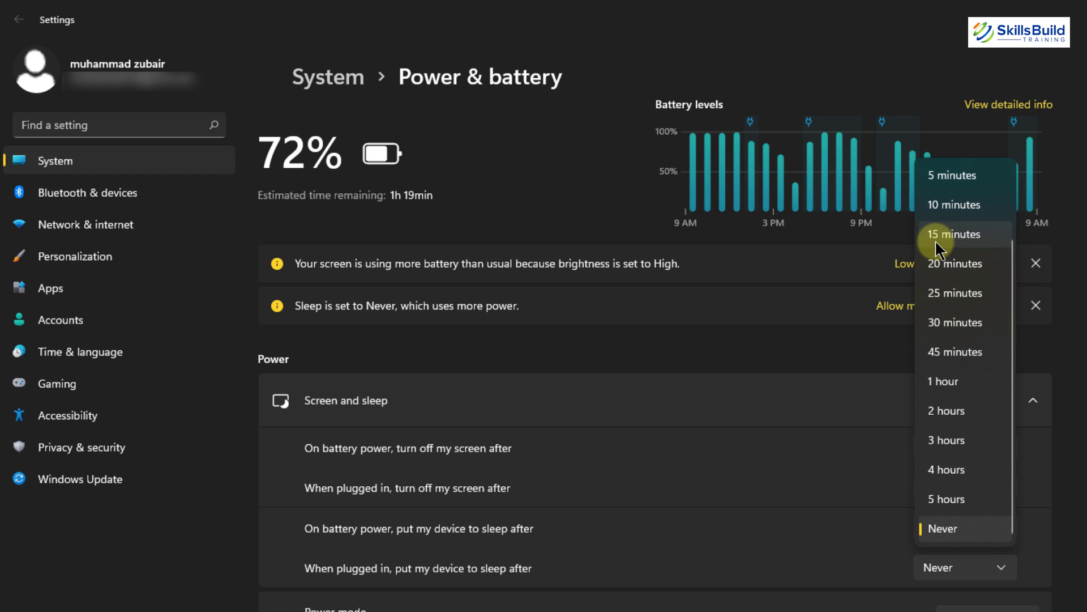
pyautogui.click(961, 180)
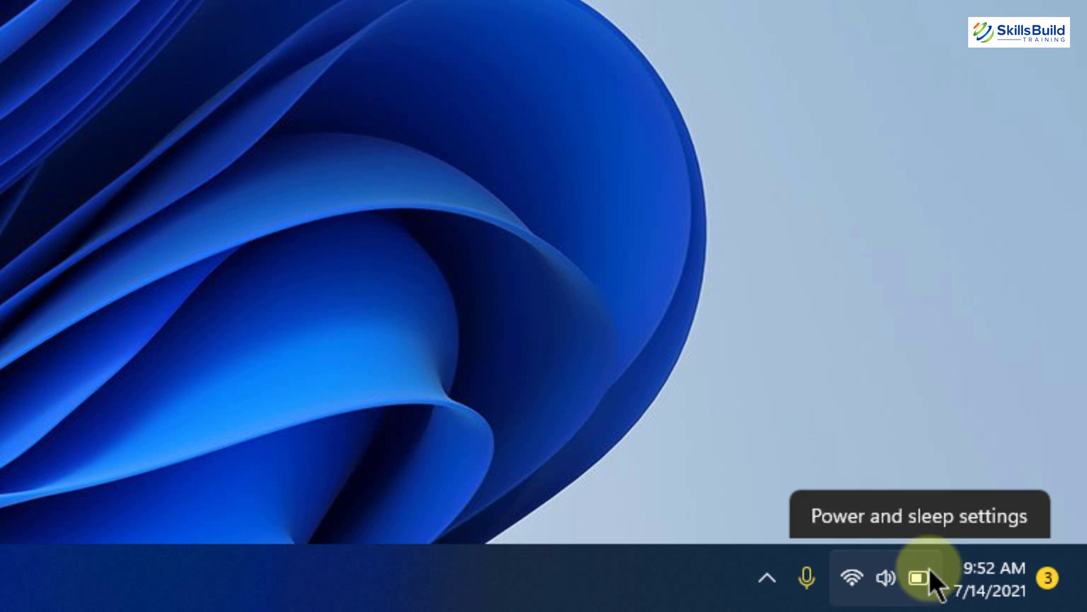
# - In the battery saver settings, set battery saver to turn on automatically at 30% and close Settings
pyautogui.rightClick(929, 568)
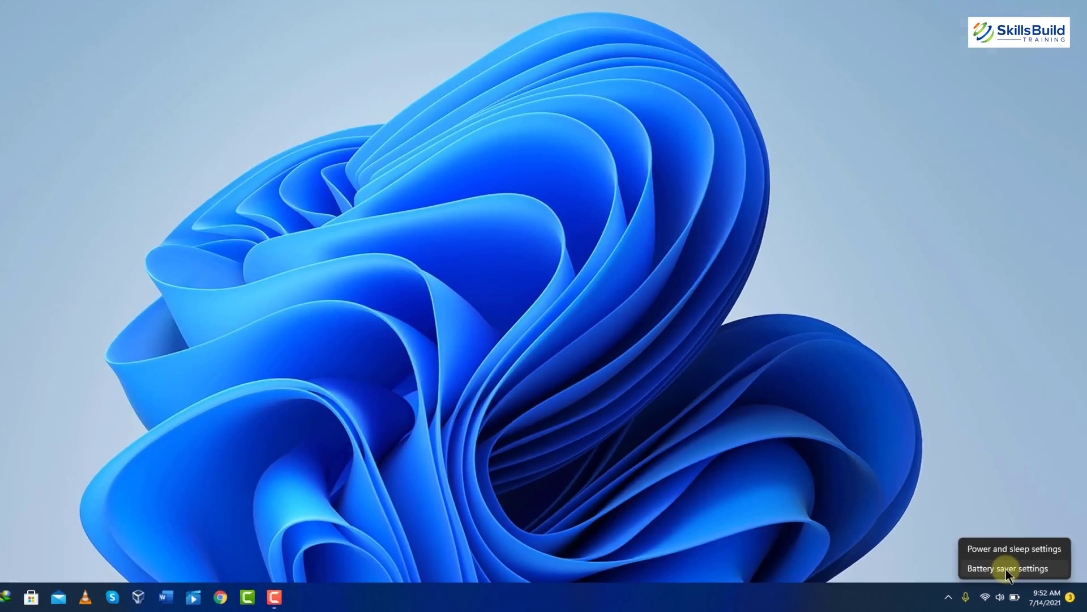
pyautogui.click(923, 525)
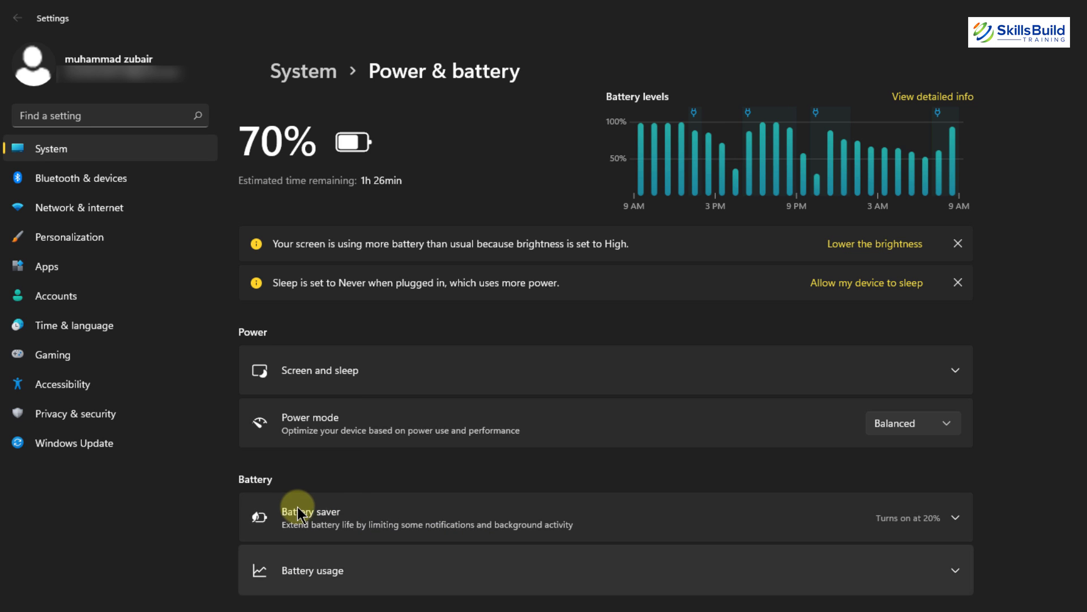
pyautogui.click(956, 519)
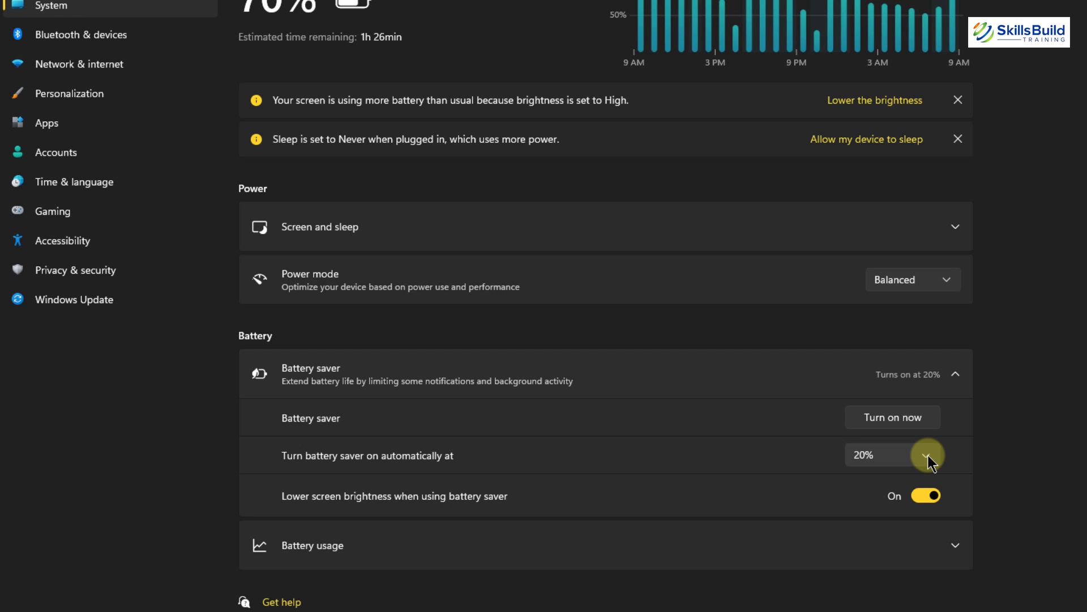
pyautogui.click(928, 454)
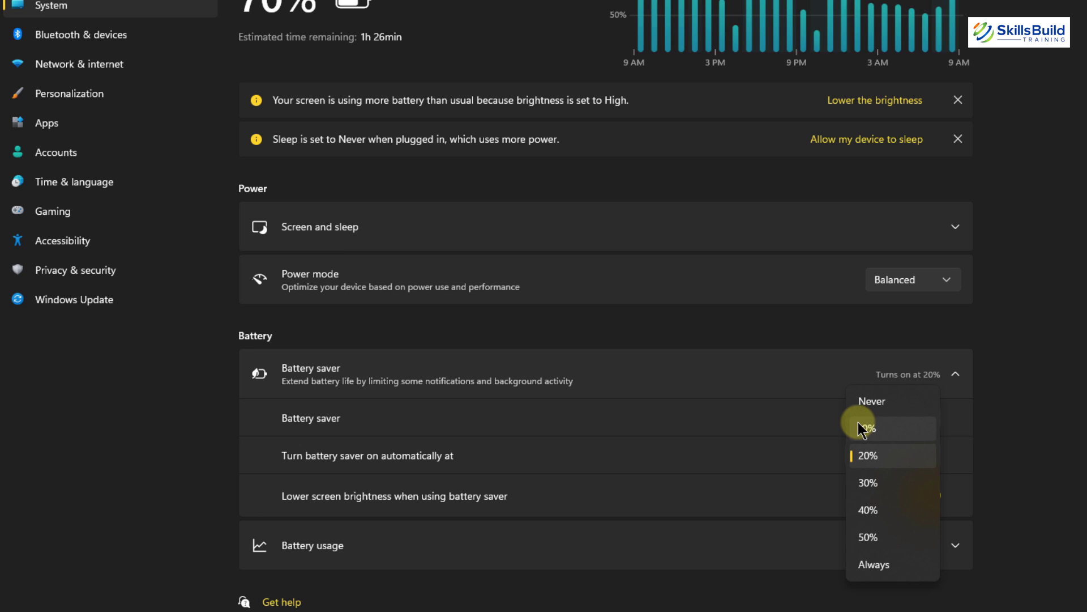
pyautogui.click(860, 425)
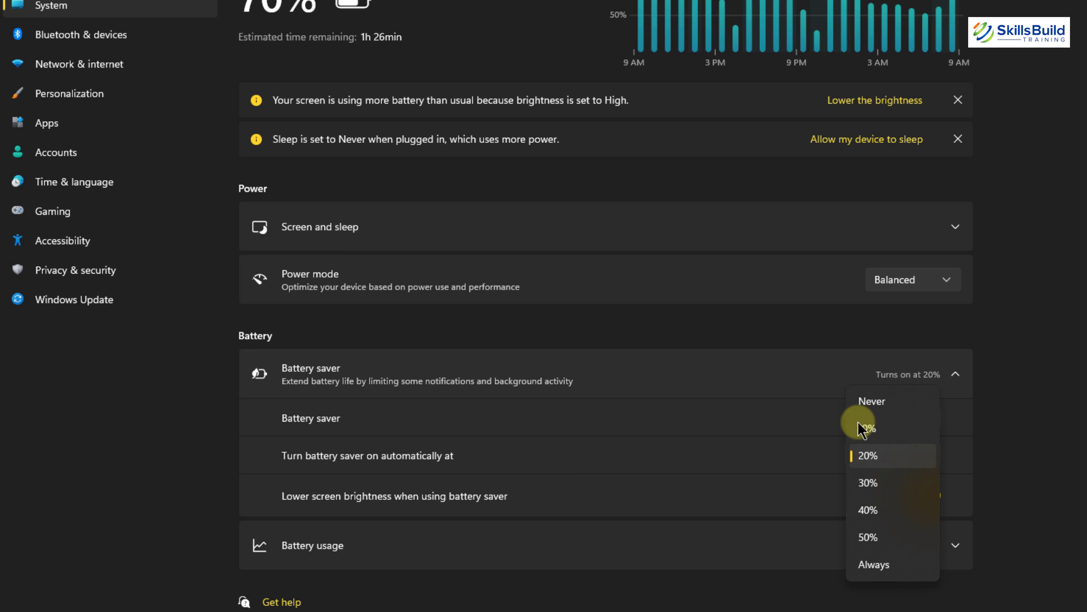
pyautogui.click(892, 476)
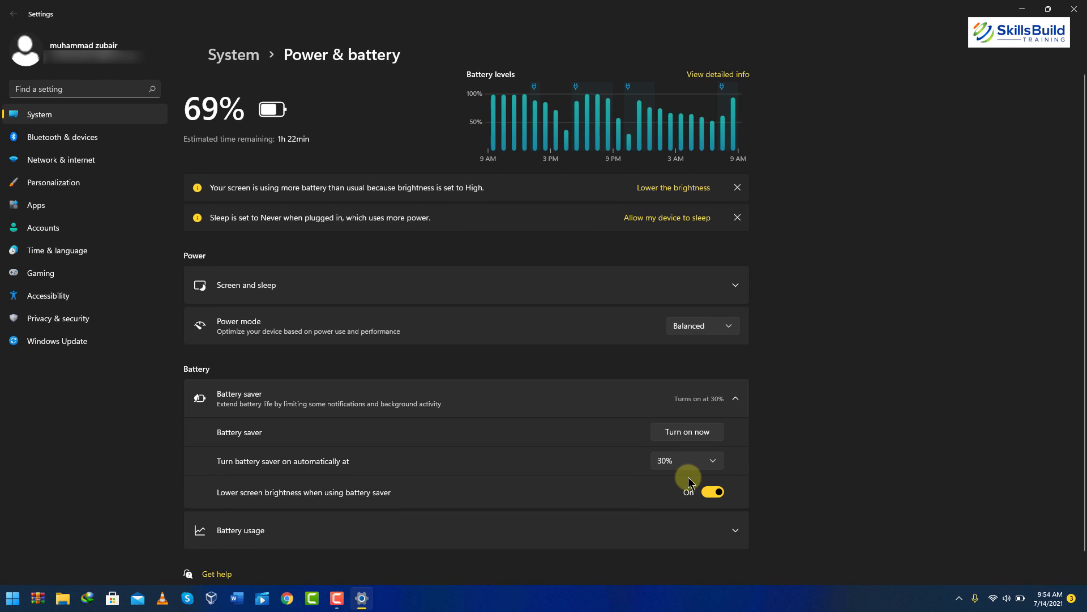
pyautogui.click(1074, 9)
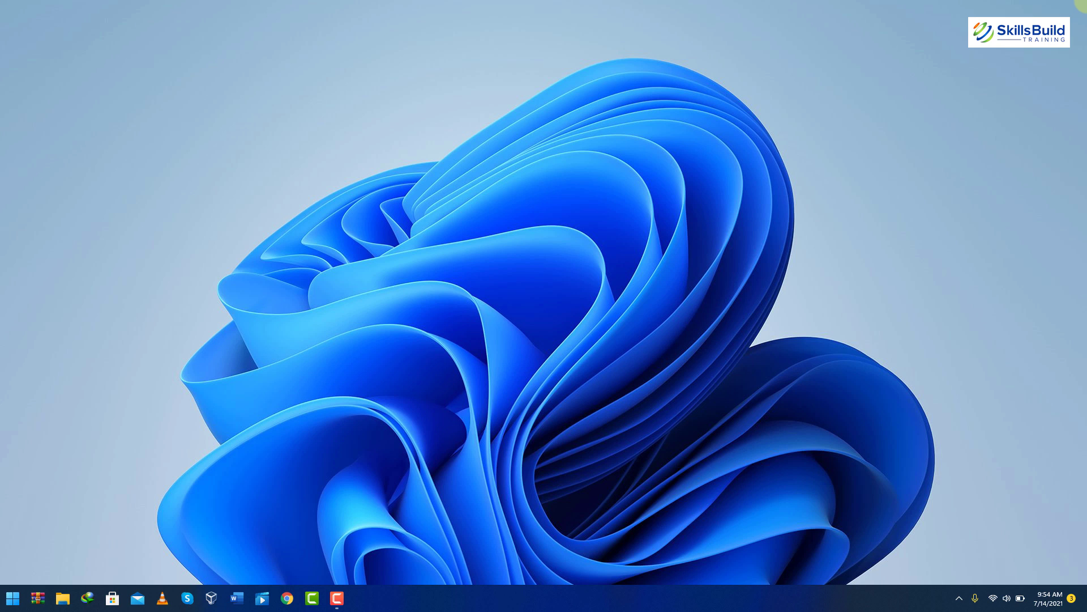
# - Open the Sign-in options of the Accounts settings, review the available ways to sign in, and close Settings
pyautogui.press('super')
pyautogui.write('setti')
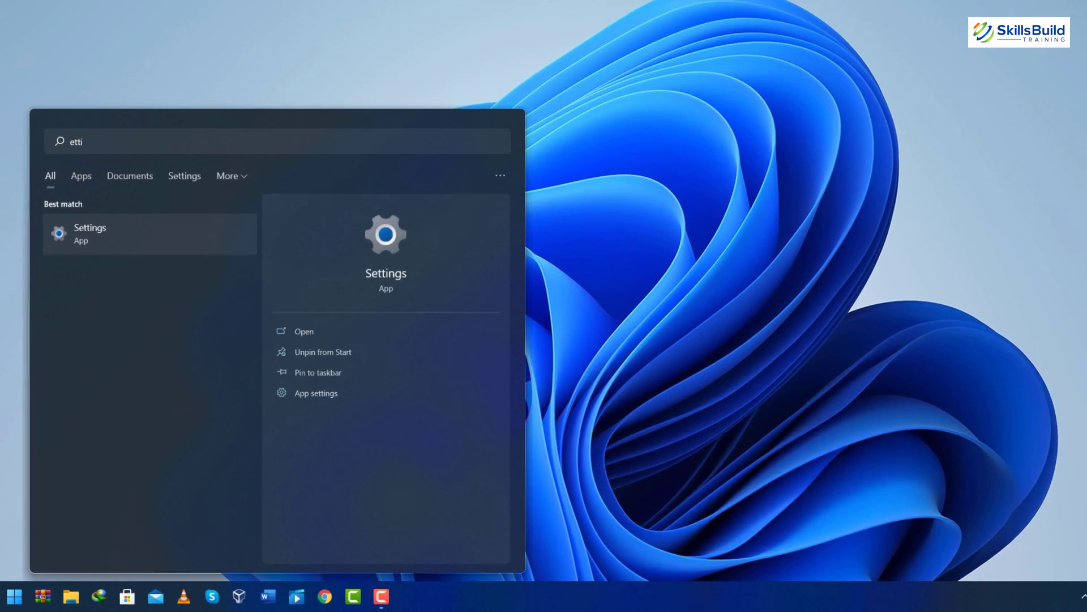
pyautogui.press('Return')
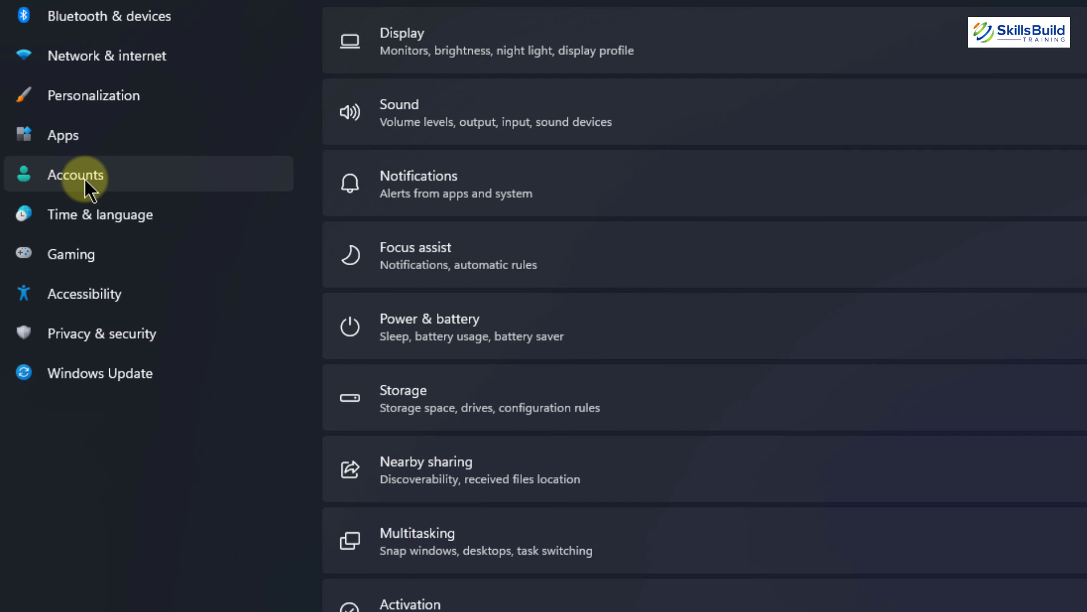
pyautogui.click(86, 180)
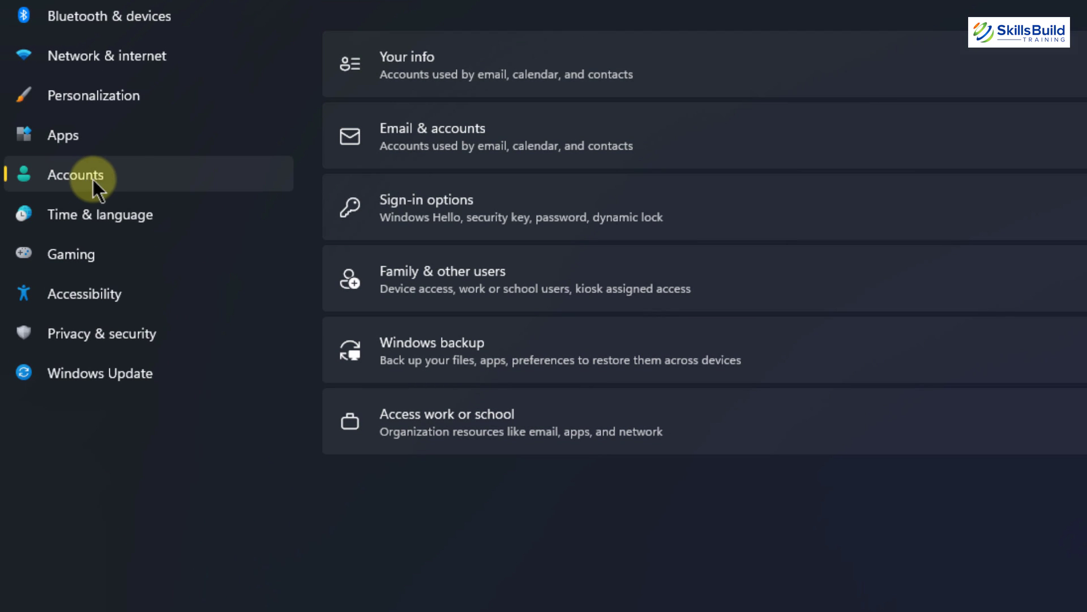
pyautogui.click(443, 195)
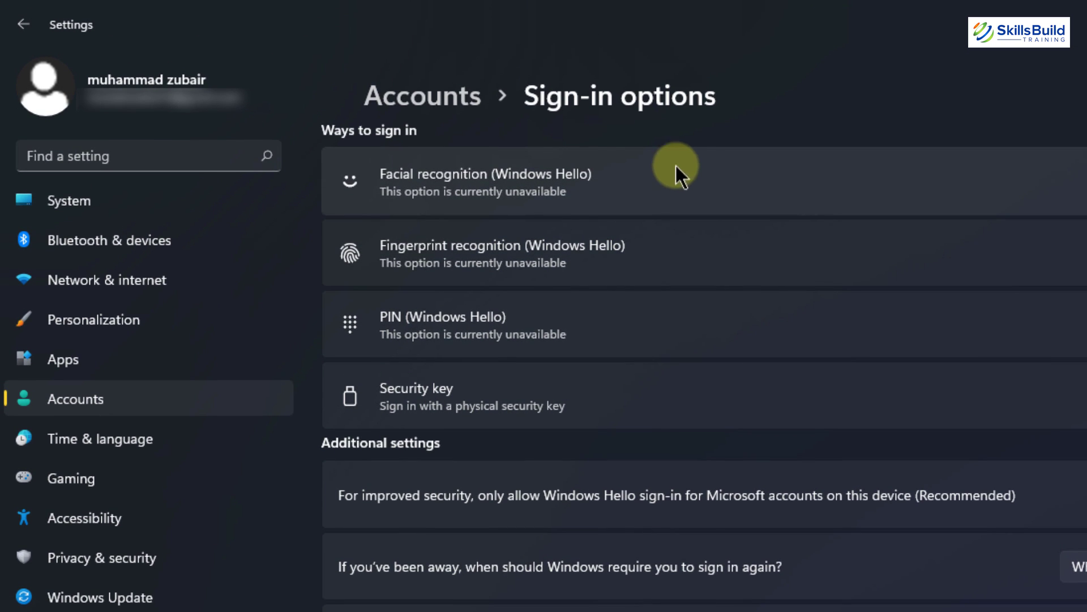
pyautogui.click(426, 193)
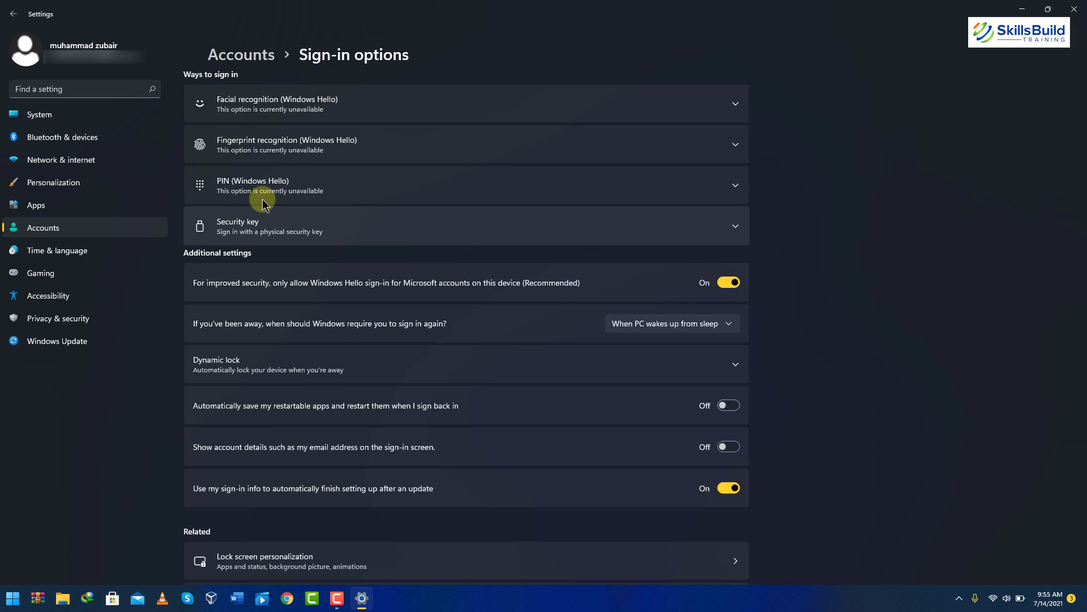
pyautogui.click(1075, 9)
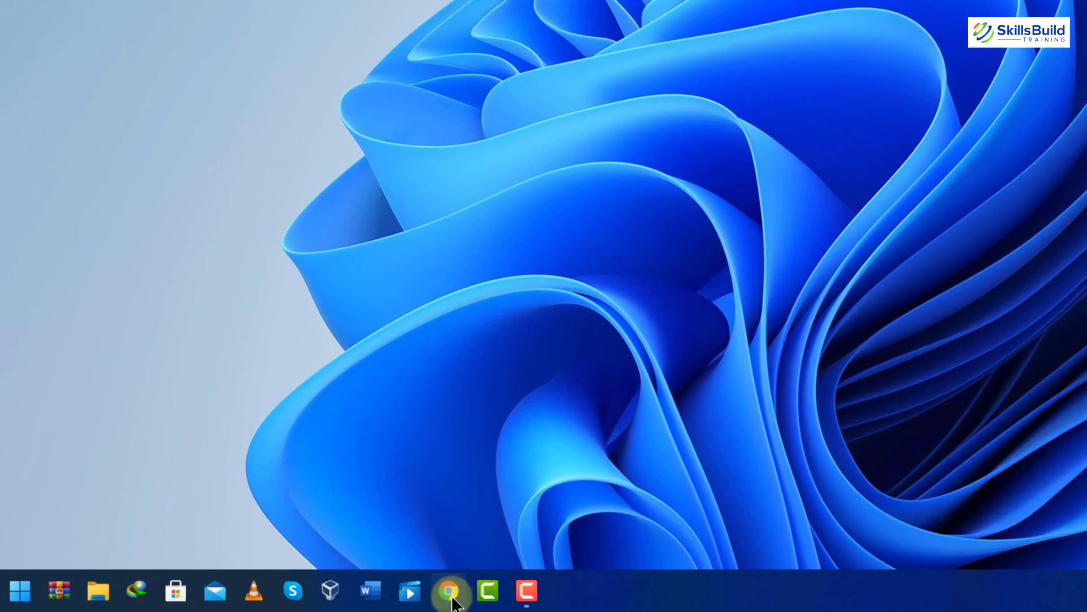
# - In Chrome, find the Chrome Web Store by searching Google for "chrome web store" and search the store for "ad blocker"
pyautogui.click(287, 598)
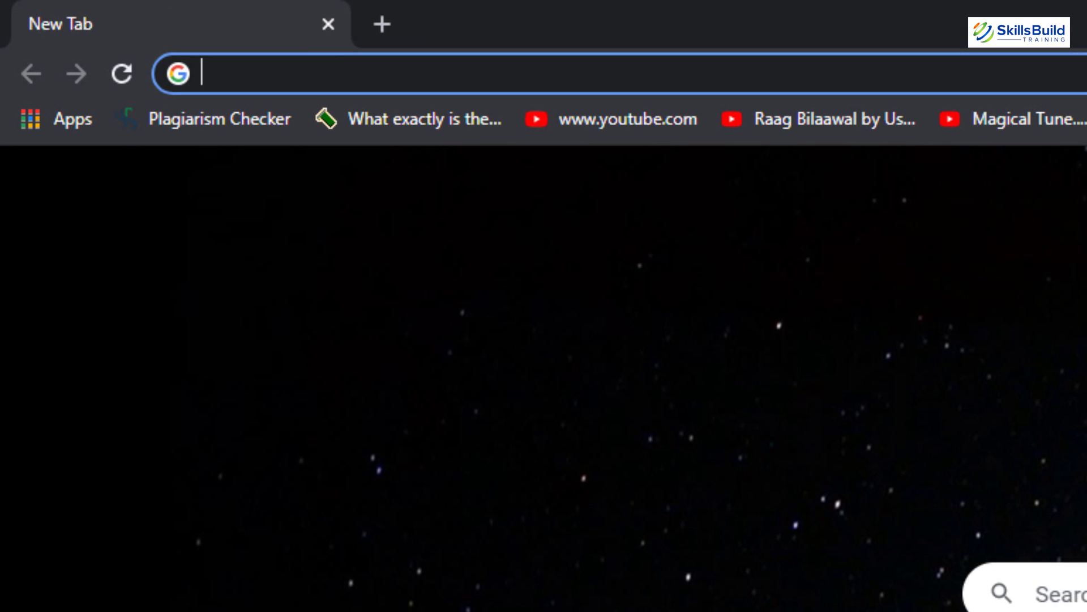
pyautogui.write('chrome web st')
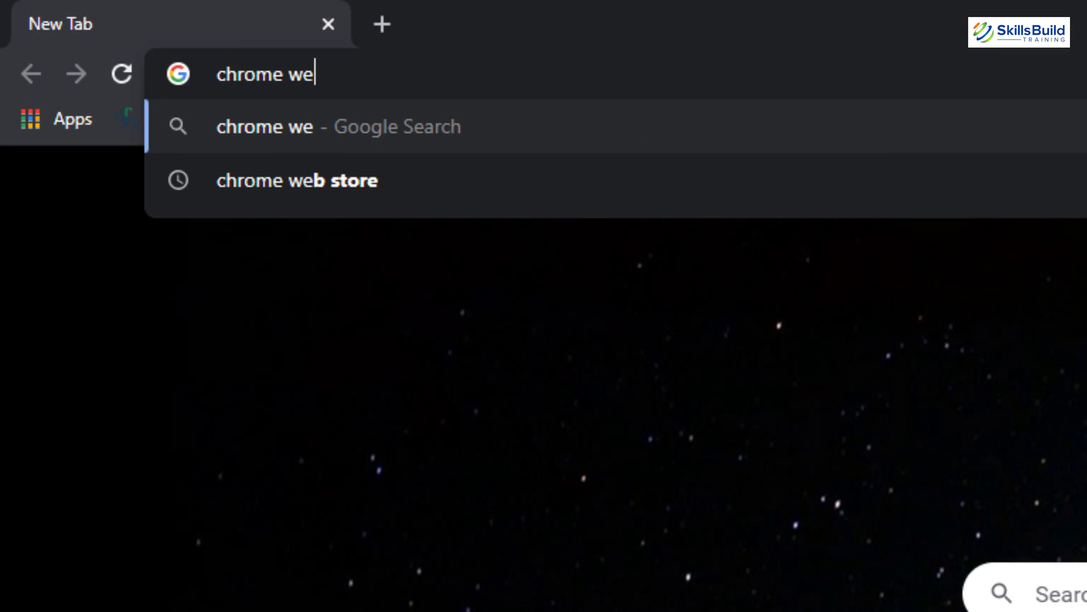
pyautogui.write('ore')
pyautogui.press('Return')
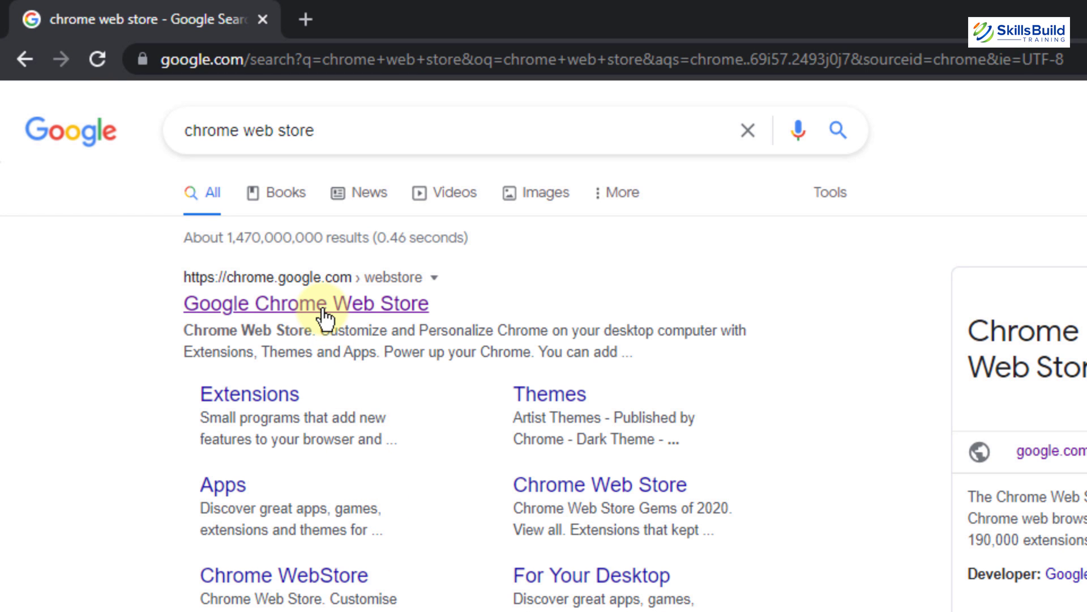
pyautogui.click(323, 310)
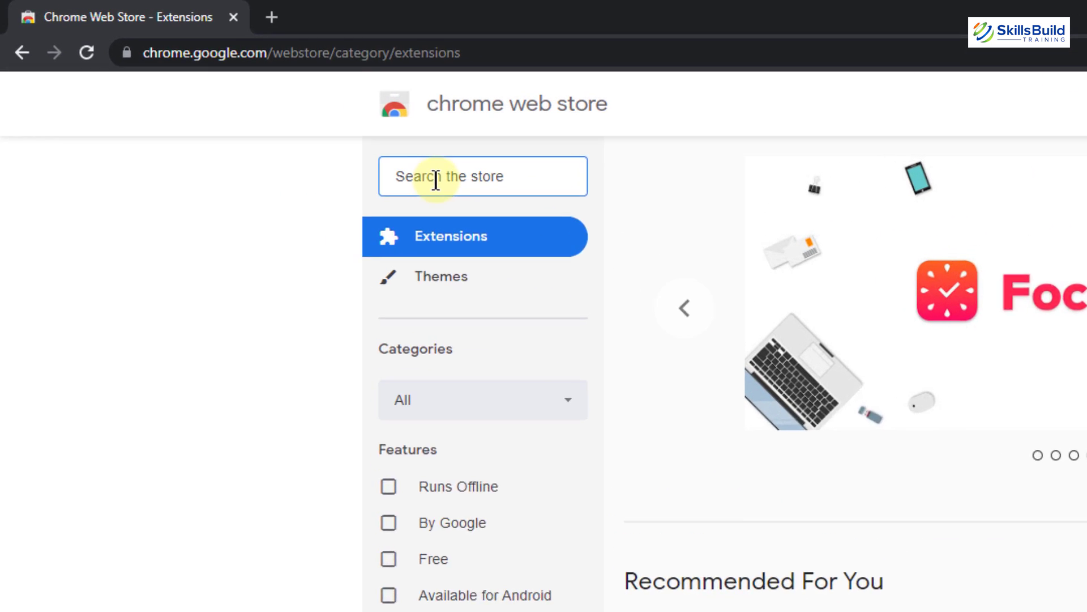
pyautogui.write('ad bloc')
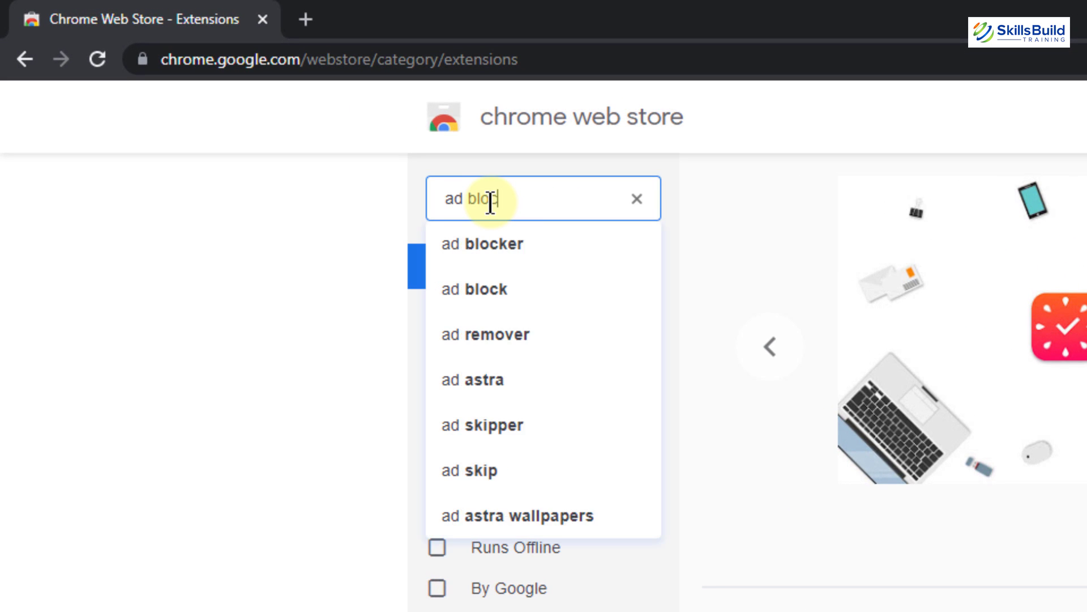
pyautogui.write('ker')
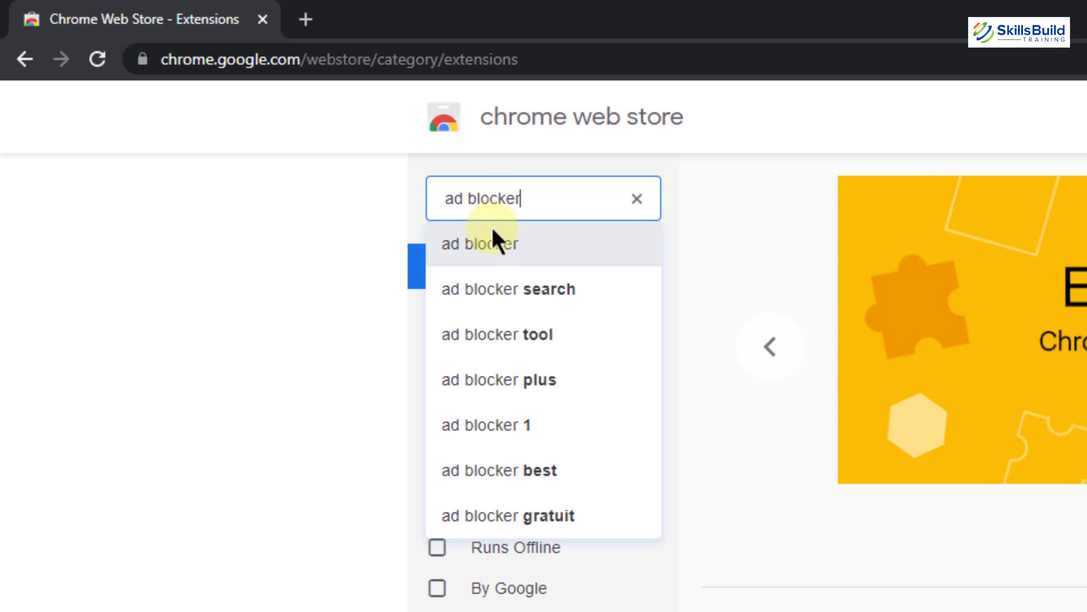
pyautogui.click(491, 245)
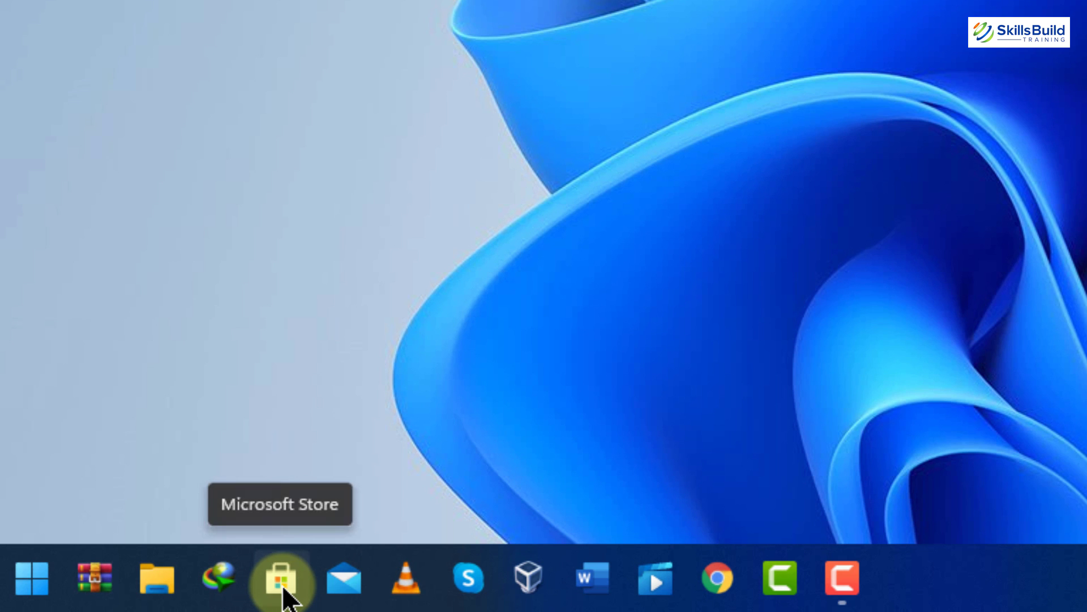
# - Search the Microsoft Store for "whatsapp", view the WhatsApp Desktop app, and close the store
pyautogui.click(282, 584)
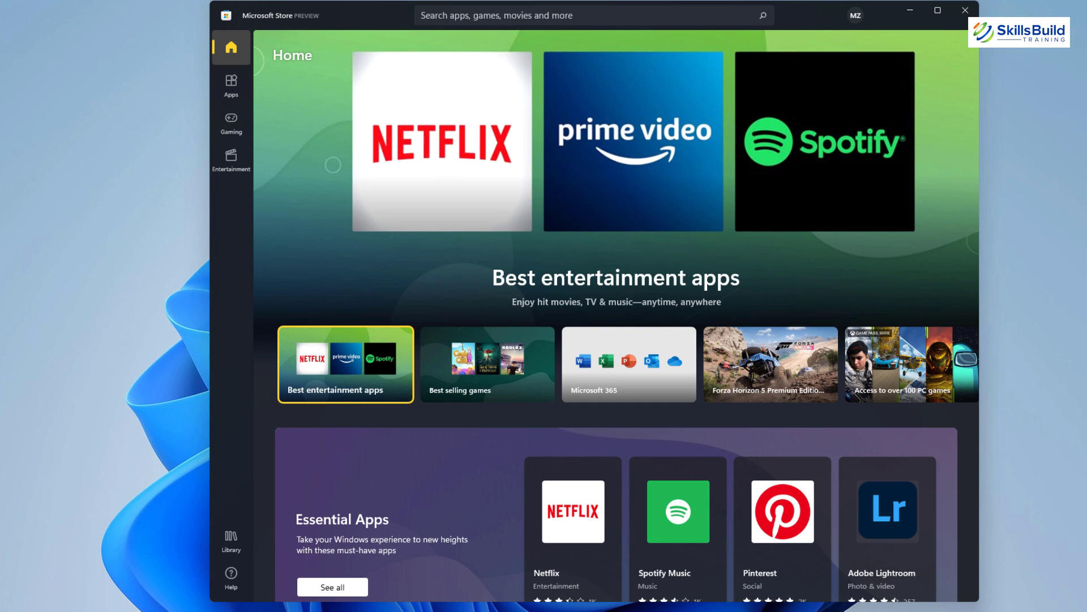
pyautogui.click(554, 15)
pyautogui.write('whatsapp')
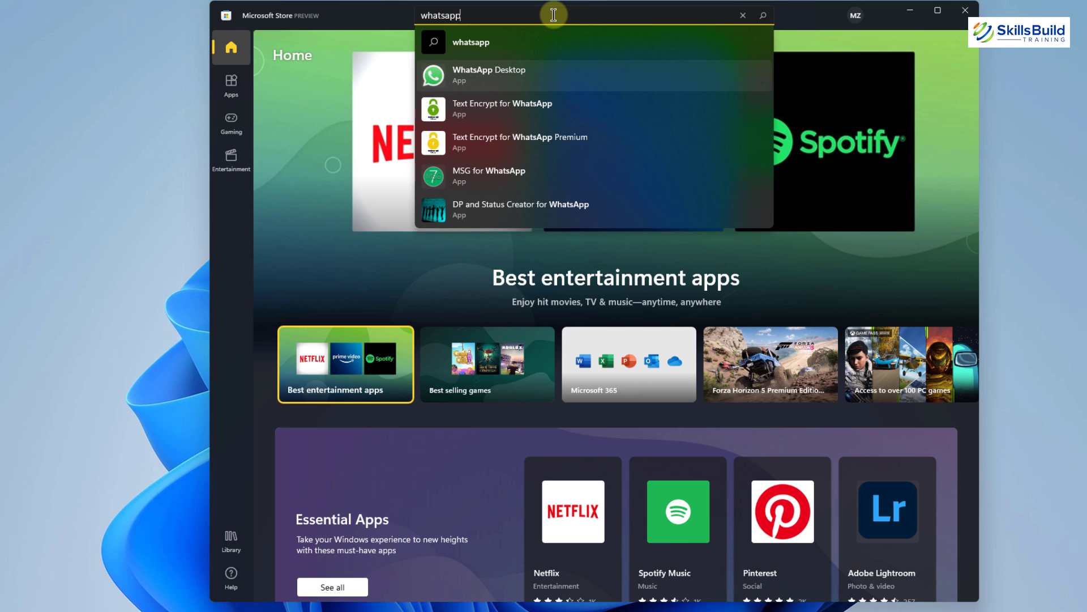
pyautogui.click(496, 68)
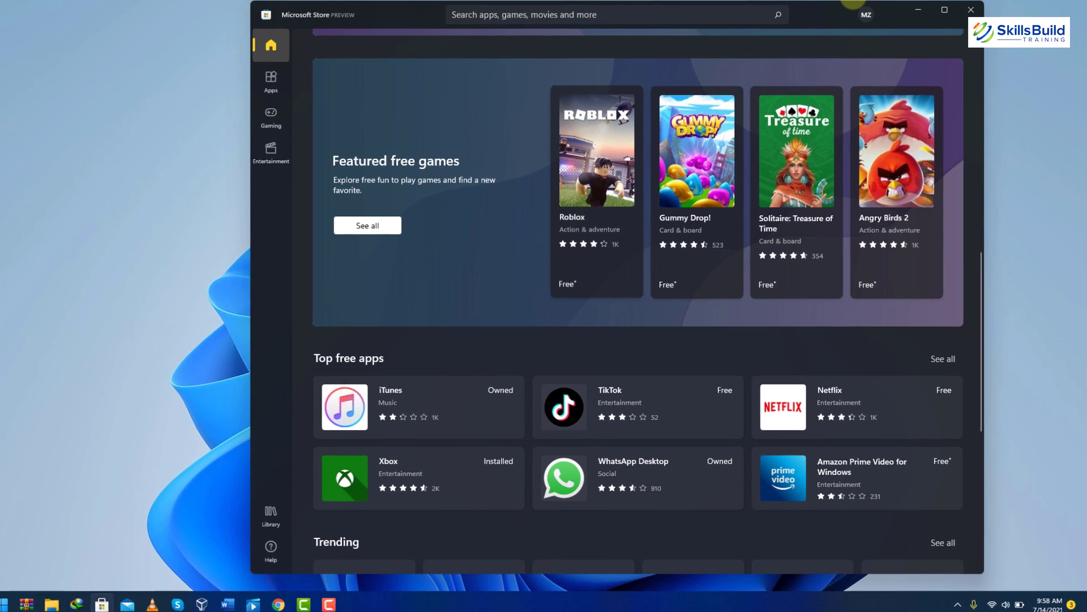
pyautogui.click(972, 8)
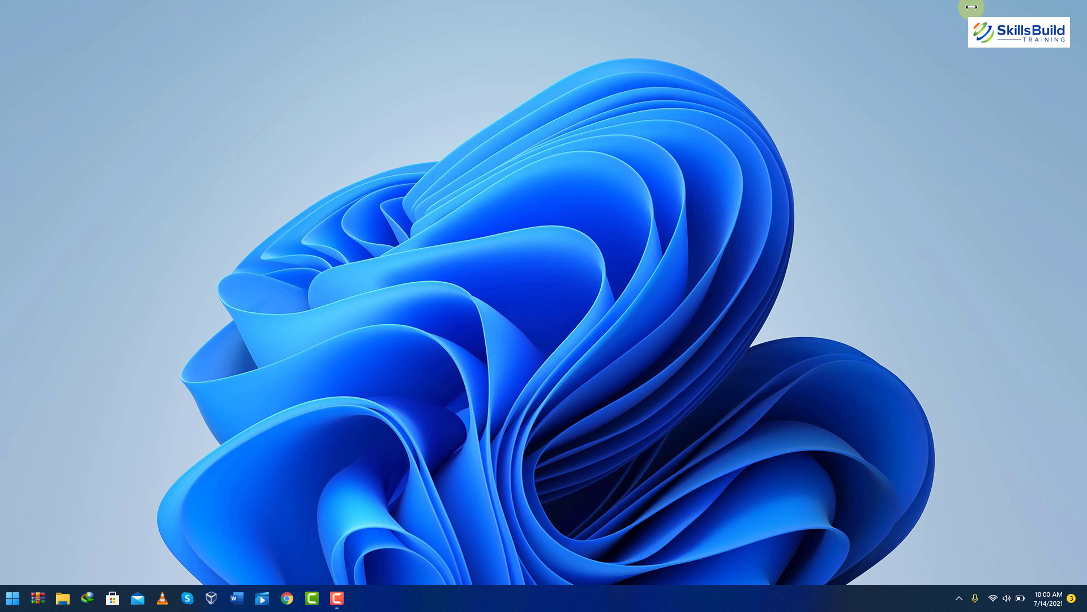
# - Find "Create a restore point" by searching for "restore" and turn on system protection for Local Disk (C:) with maximum usage of 3% (3.61 GB)
pyautogui.press('super')
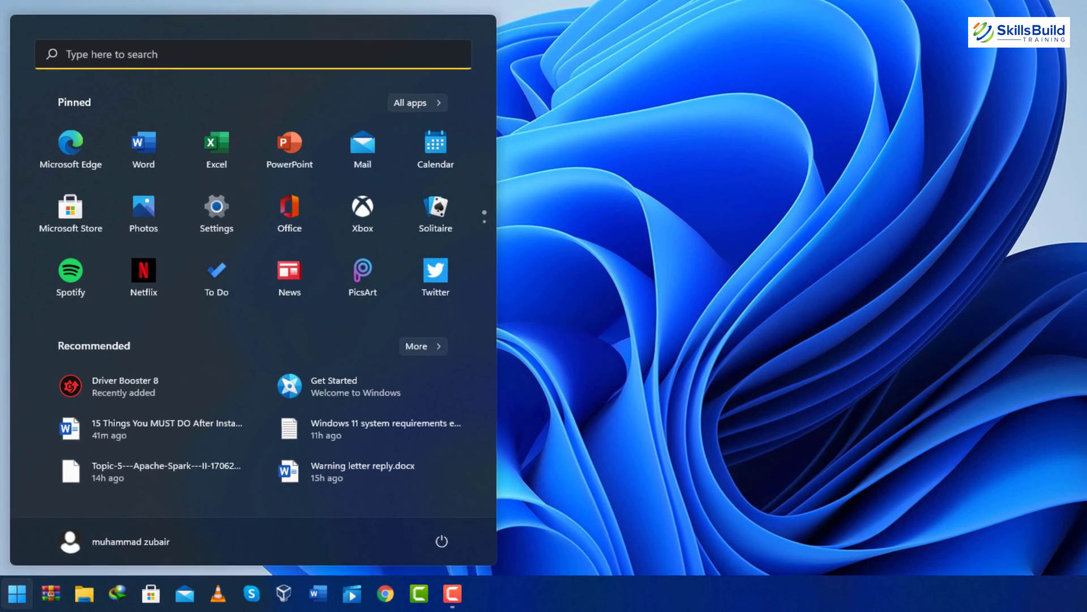
pyautogui.write('restore')
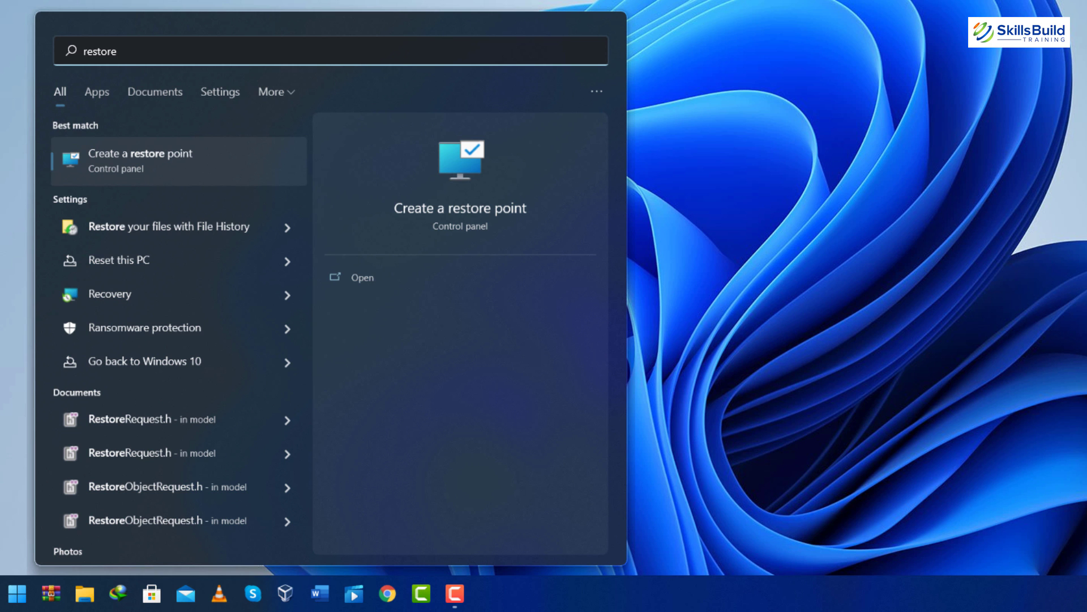
pyautogui.click(170, 149)
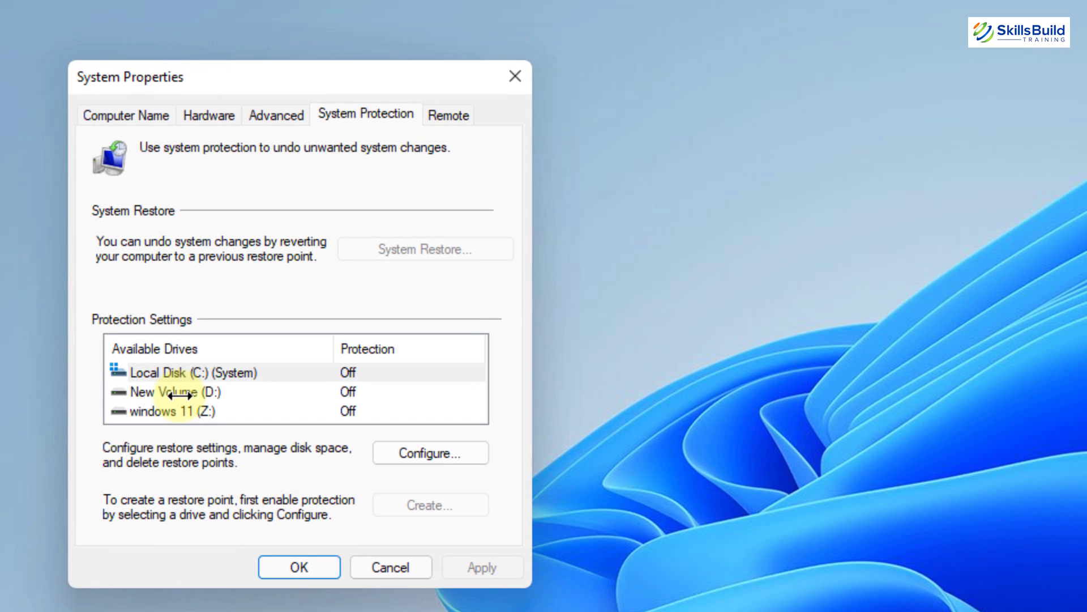
pyautogui.click(283, 366)
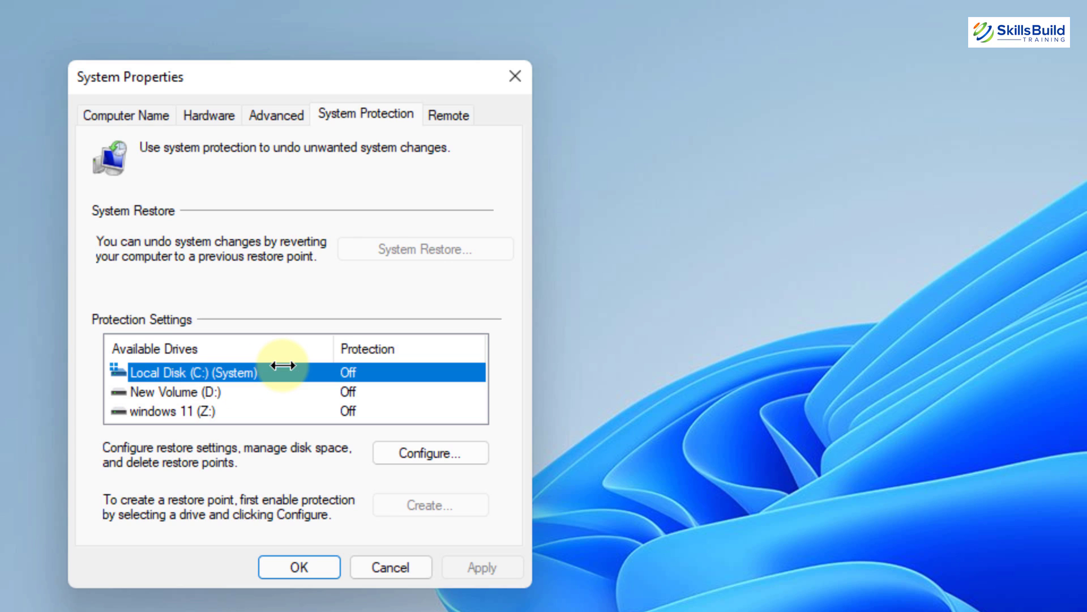
pyautogui.click(424, 453)
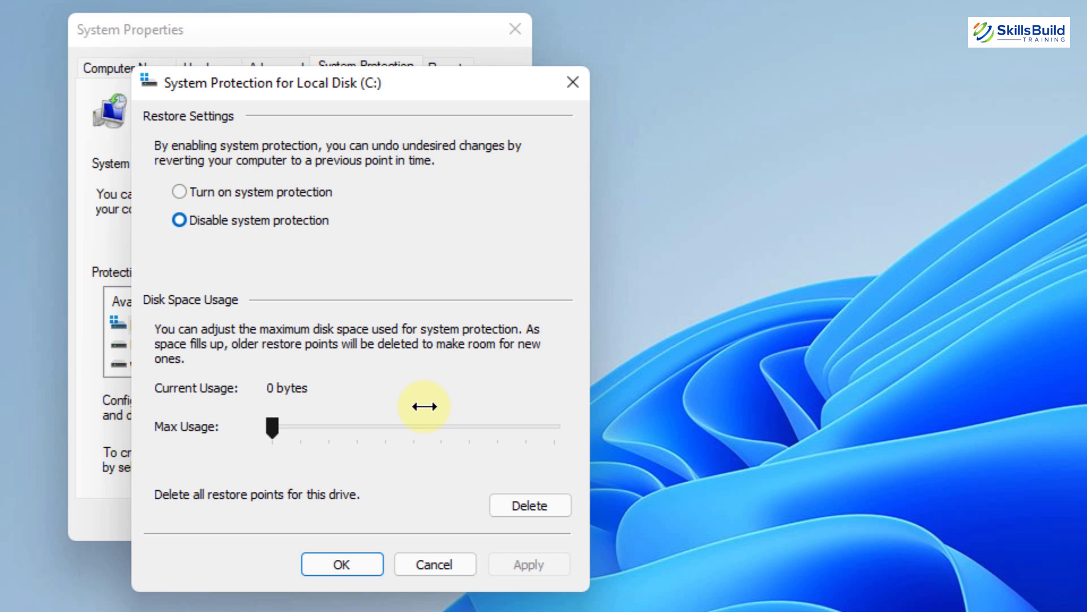
pyautogui.moveTo(272, 426); pyautogui.dragTo(280, 427)
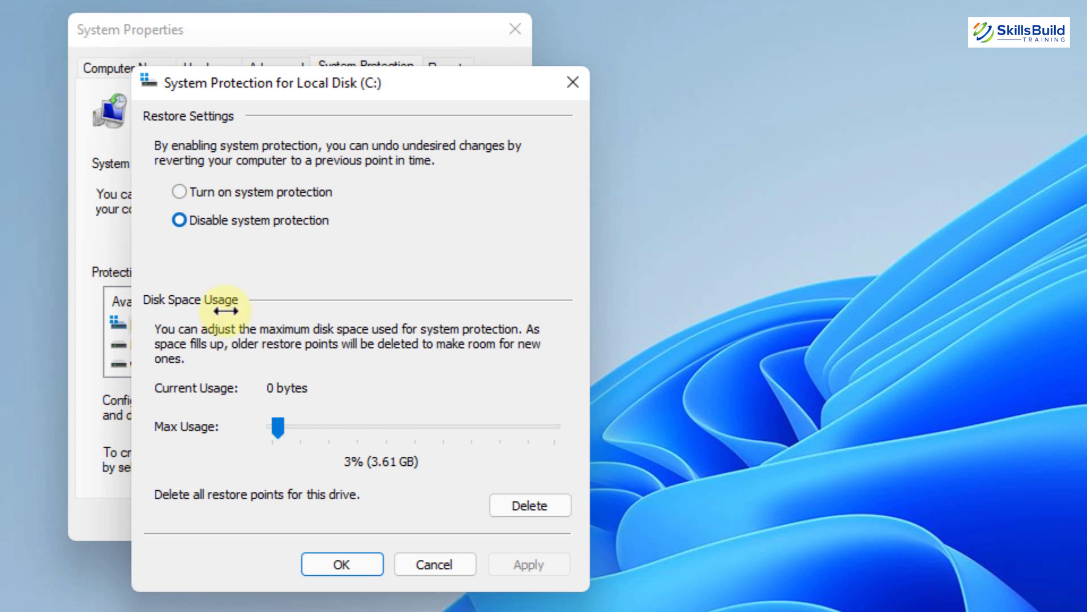
pyautogui.click(177, 191)
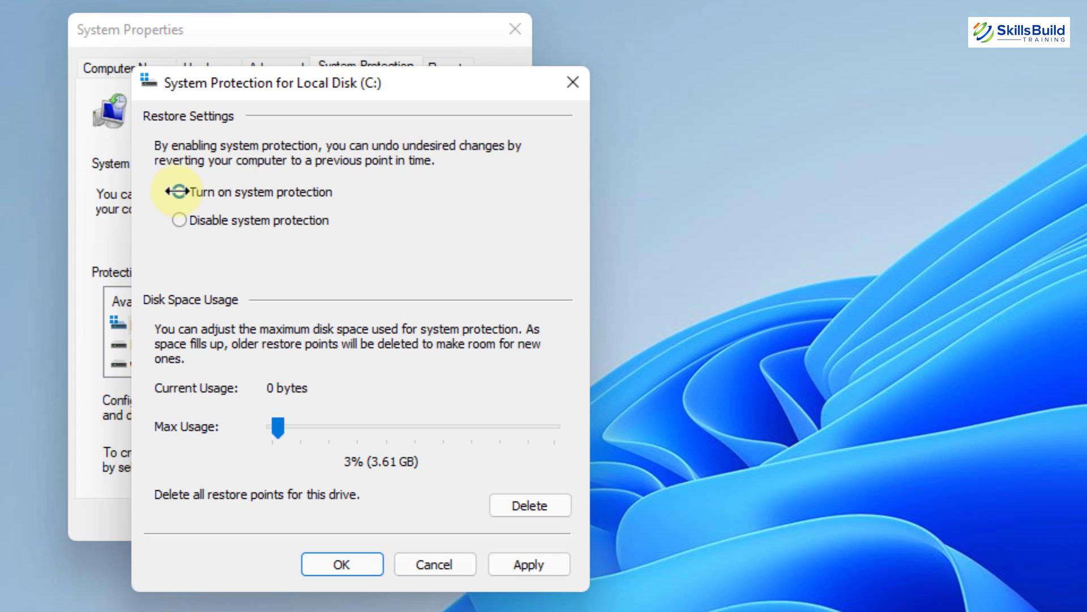
pyautogui.click(530, 562)
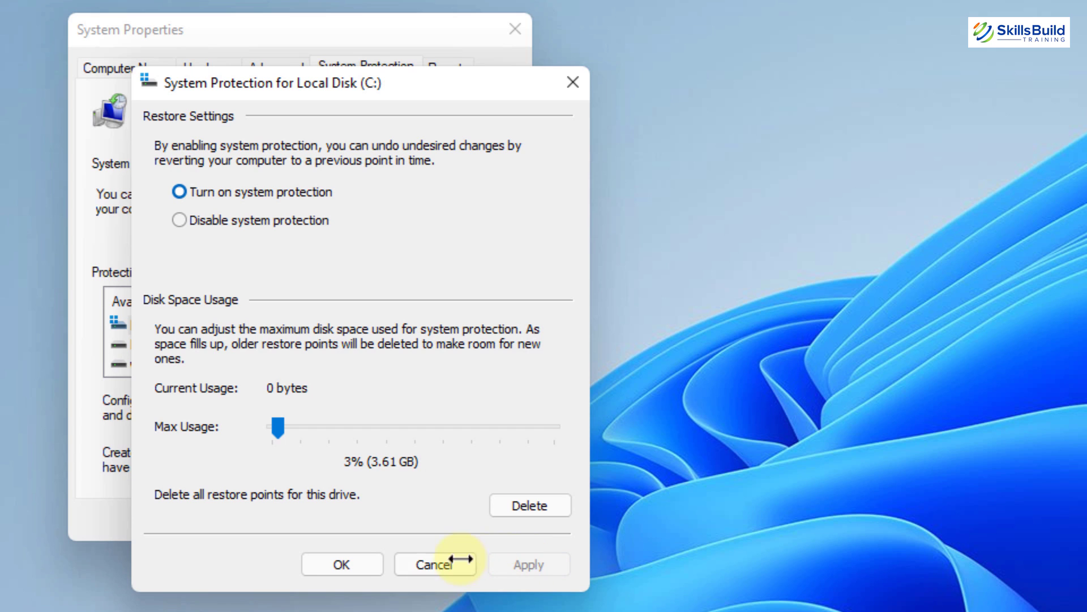
pyautogui.click(354, 562)
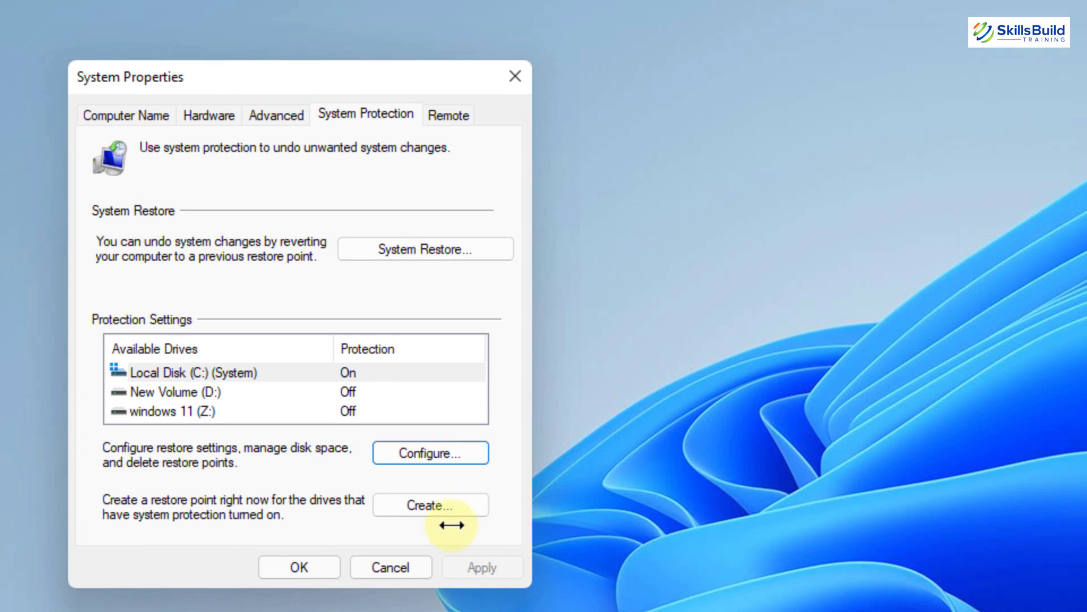
# - Create a restore point described as "restore point 1" for the protected drive and dismiss the completion message
pyautogui.click(428, 506)
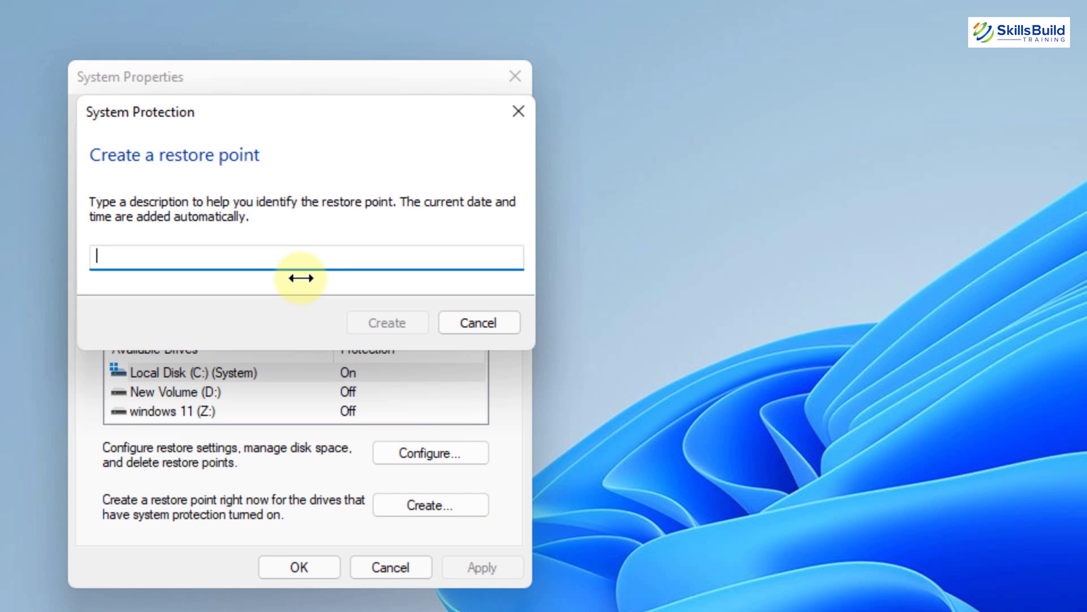
pyautogui.write('res')
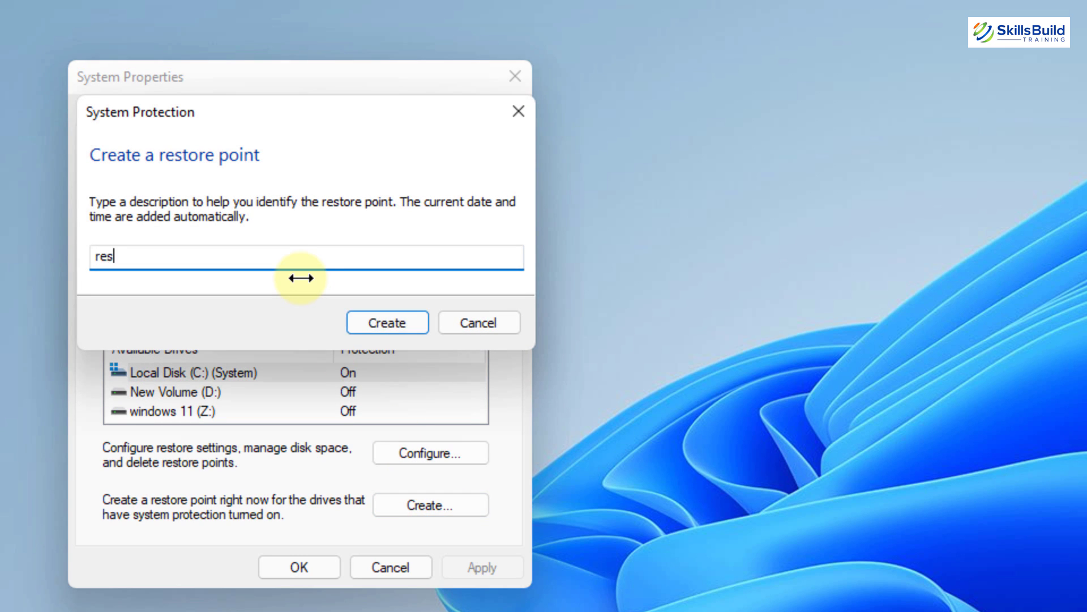
pyautogui.write('tore point 1')
pyautogui.click(375, 315)
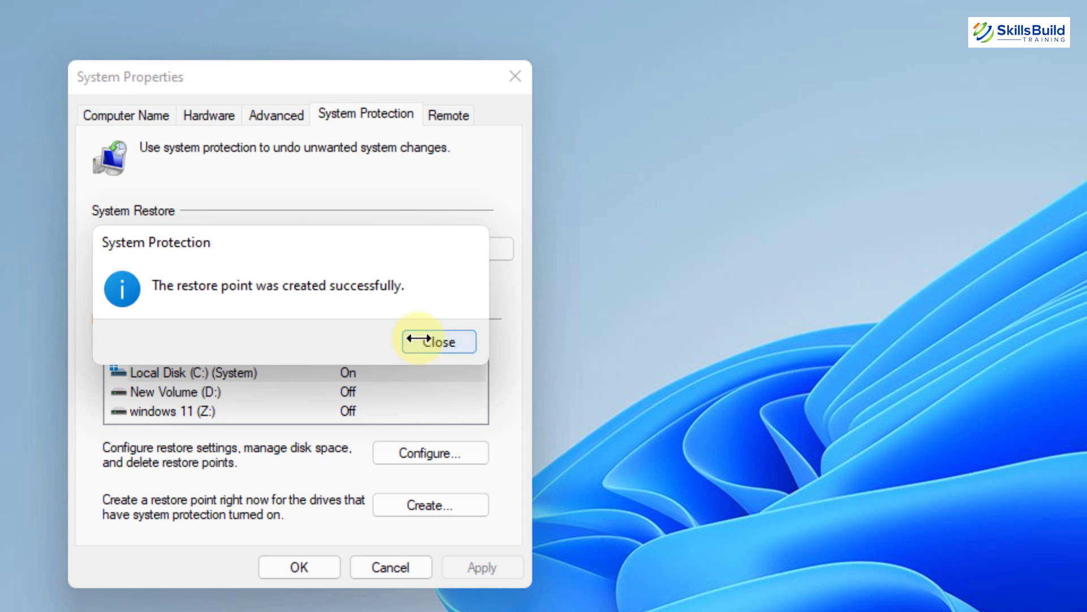
pyautogui.click(438, 341)
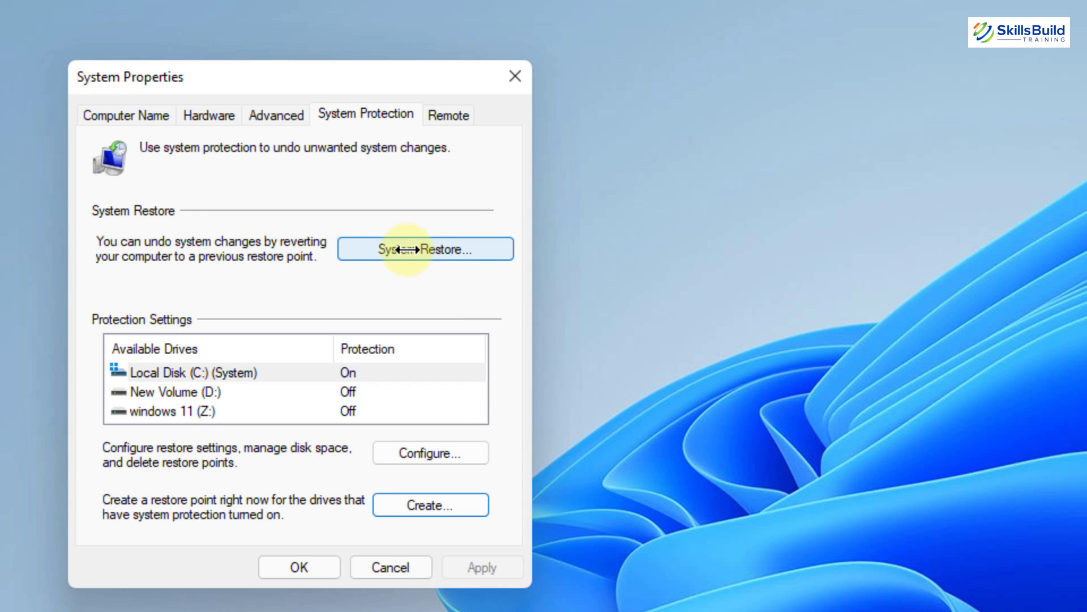
# - Start a System Restore of the computer to "restore point 1" and confirm that it should proceed
pyautogui.click(406, 249)
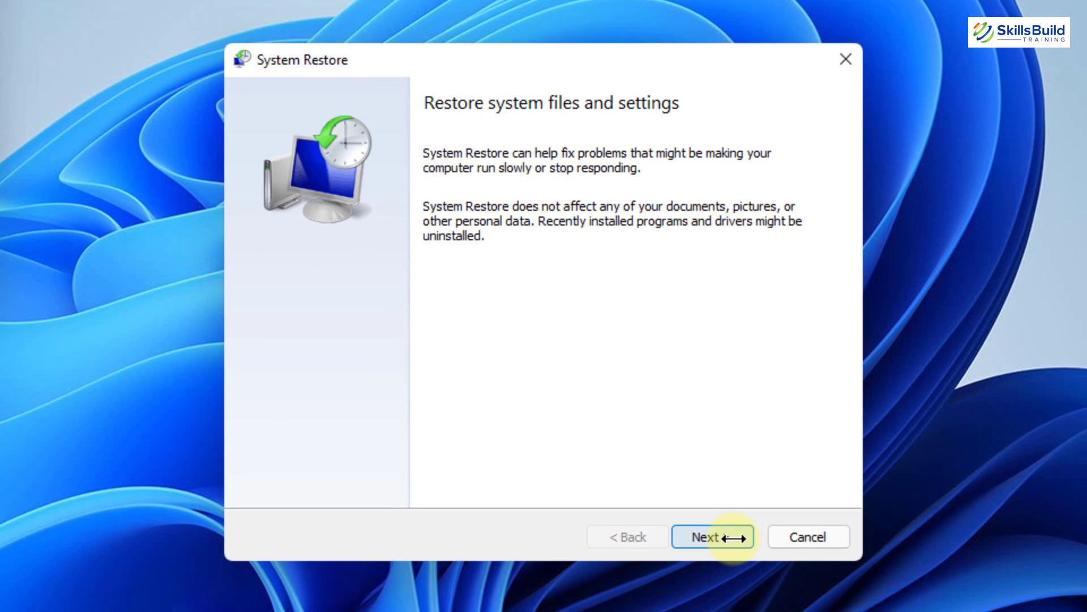
pyautogui.click(731, 537)
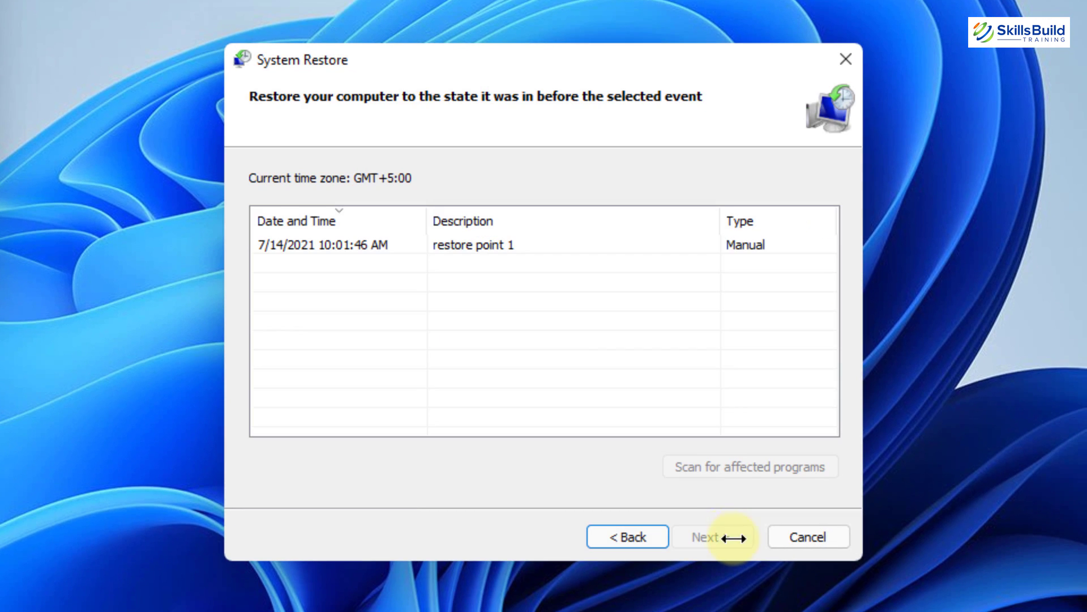
pyautogui.click(460, 244)
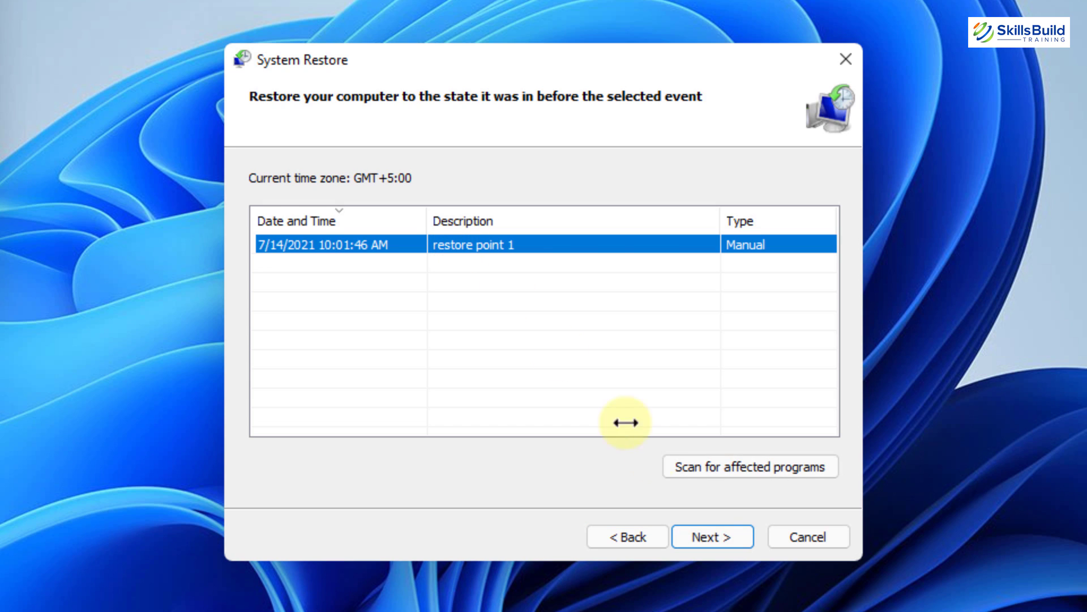
pyautogui.click(725, 533)
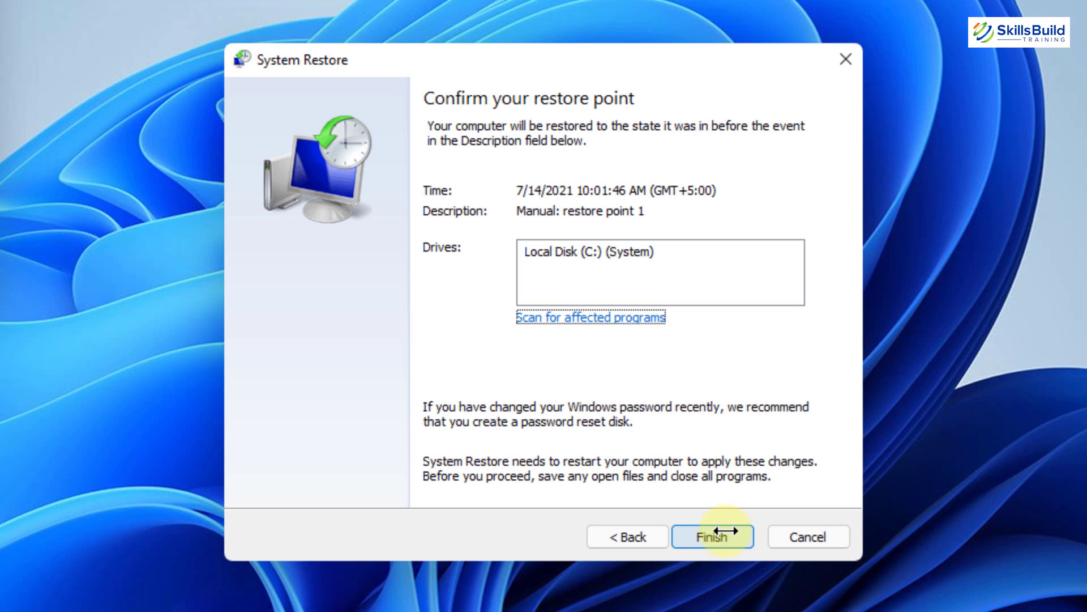
pyautogui.click(726, 533)
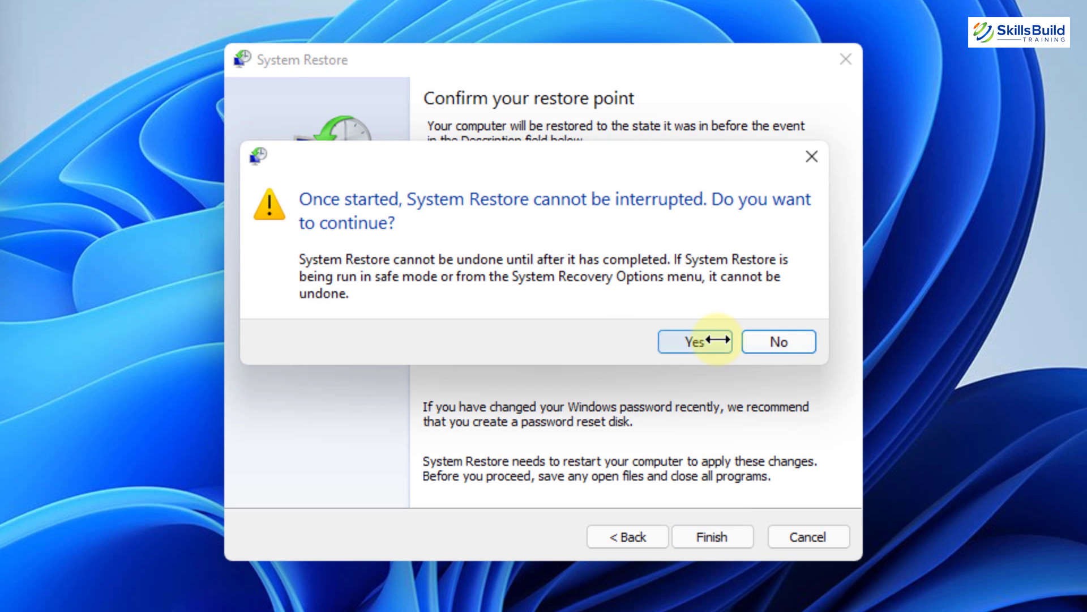
pyautogui.click(712, 340)
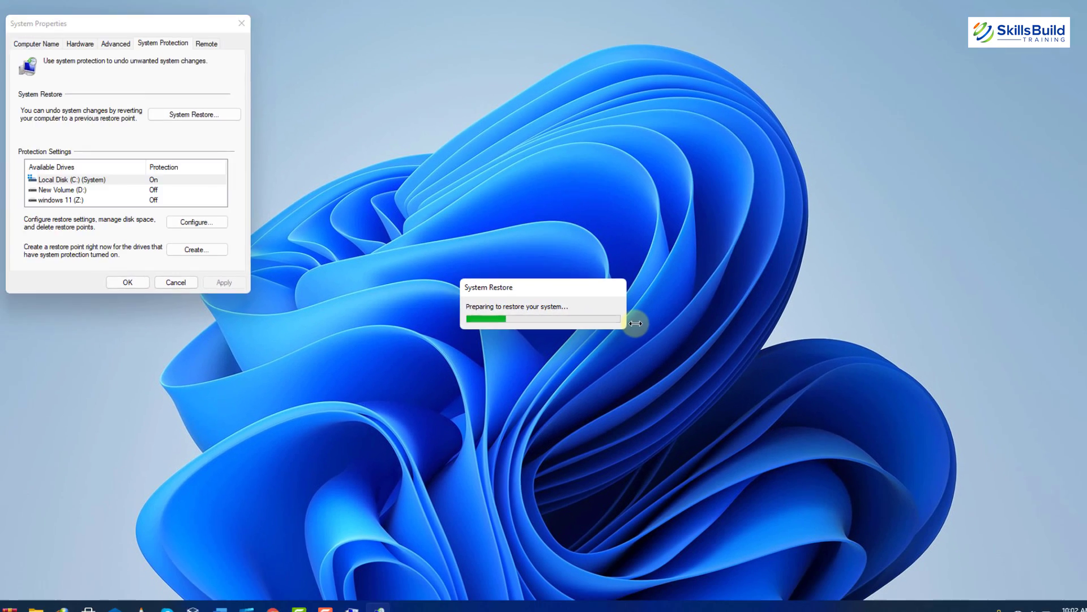